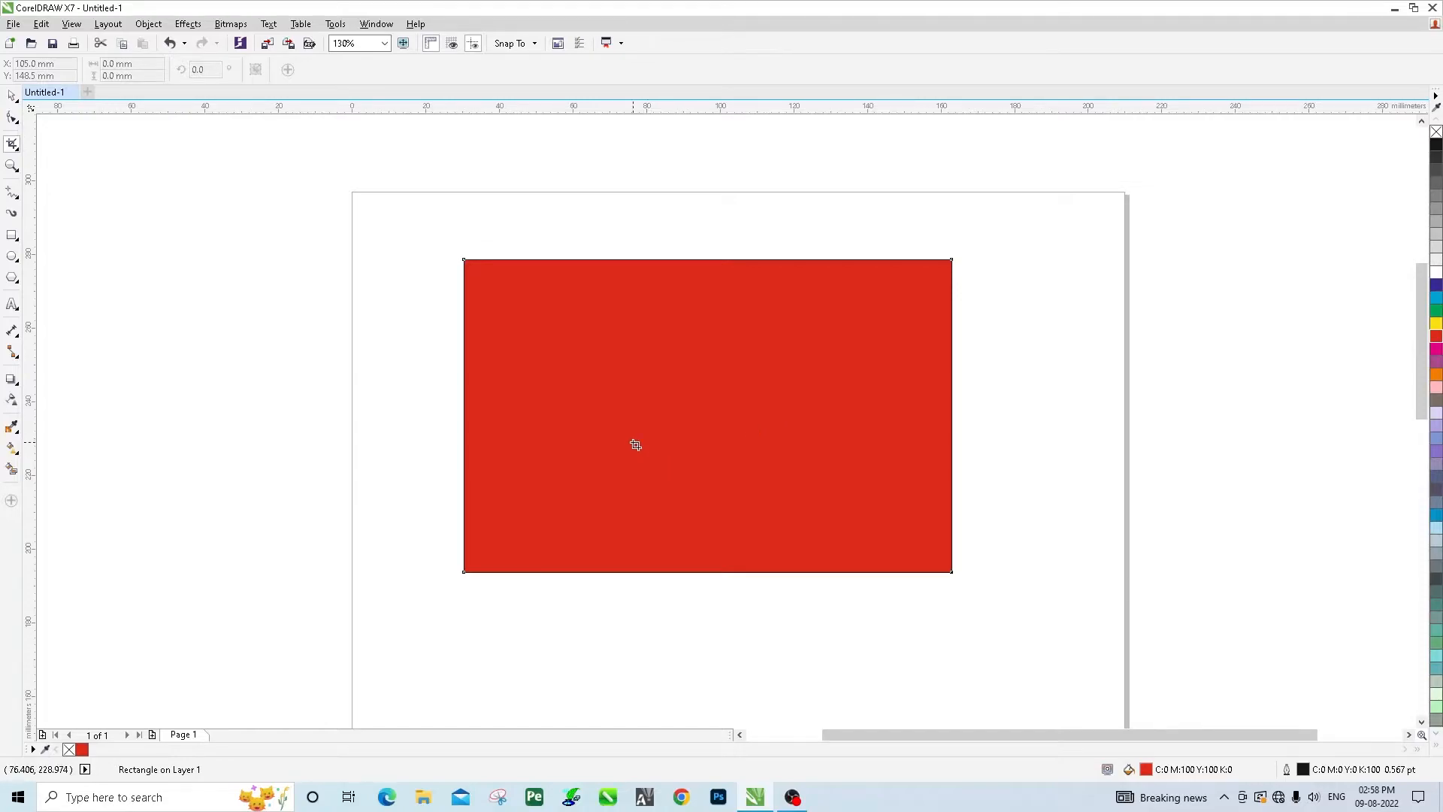
# Step: Outline a crop area about 94 × 67 mm inside the red rectangle and adjust its sides to about 88 × 108 mm
pyautogui.moveTo(534, 291); pyautogui.dragTo(879, 538)
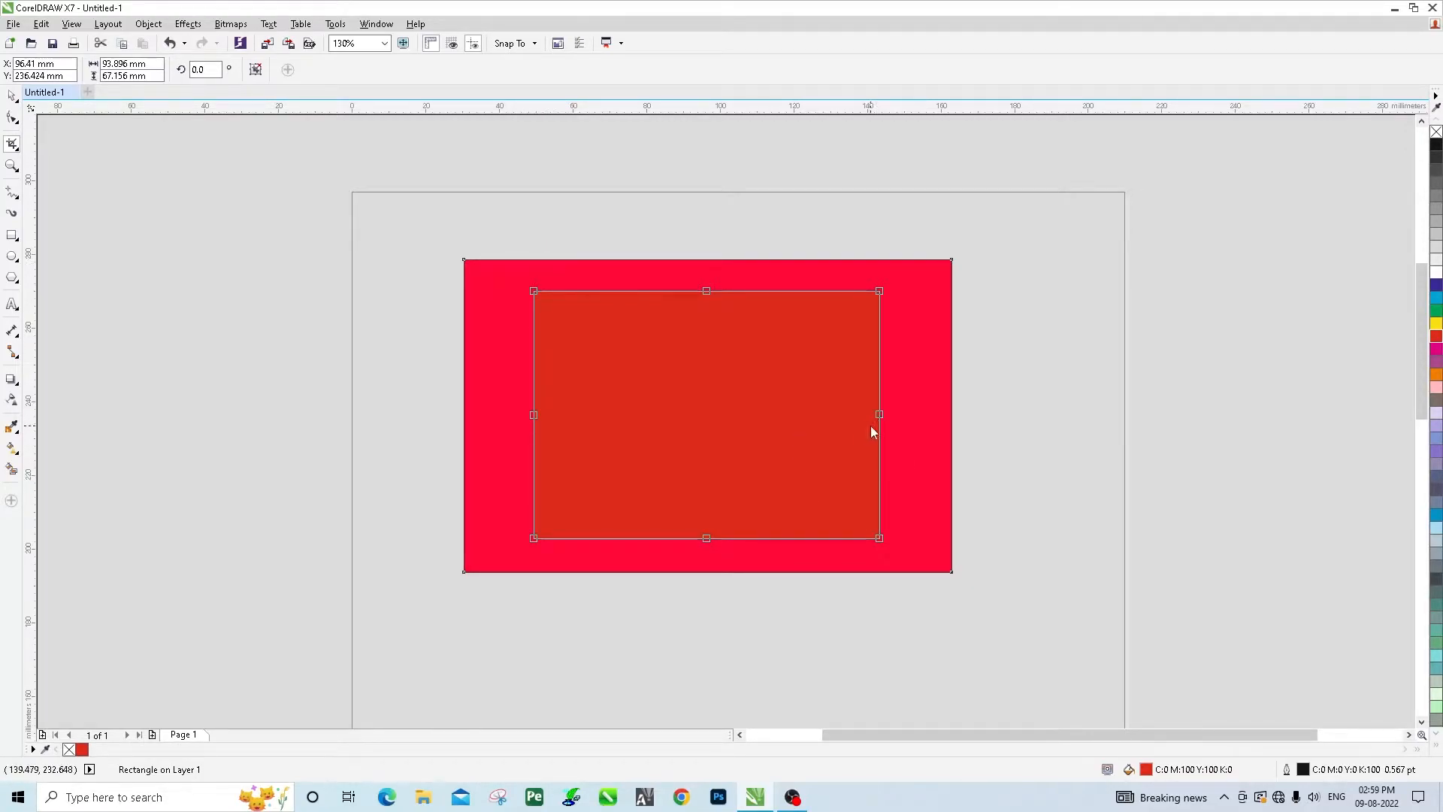
pyautogui.moveTo(880, 414); pyautogui.dragTo(848, 414)
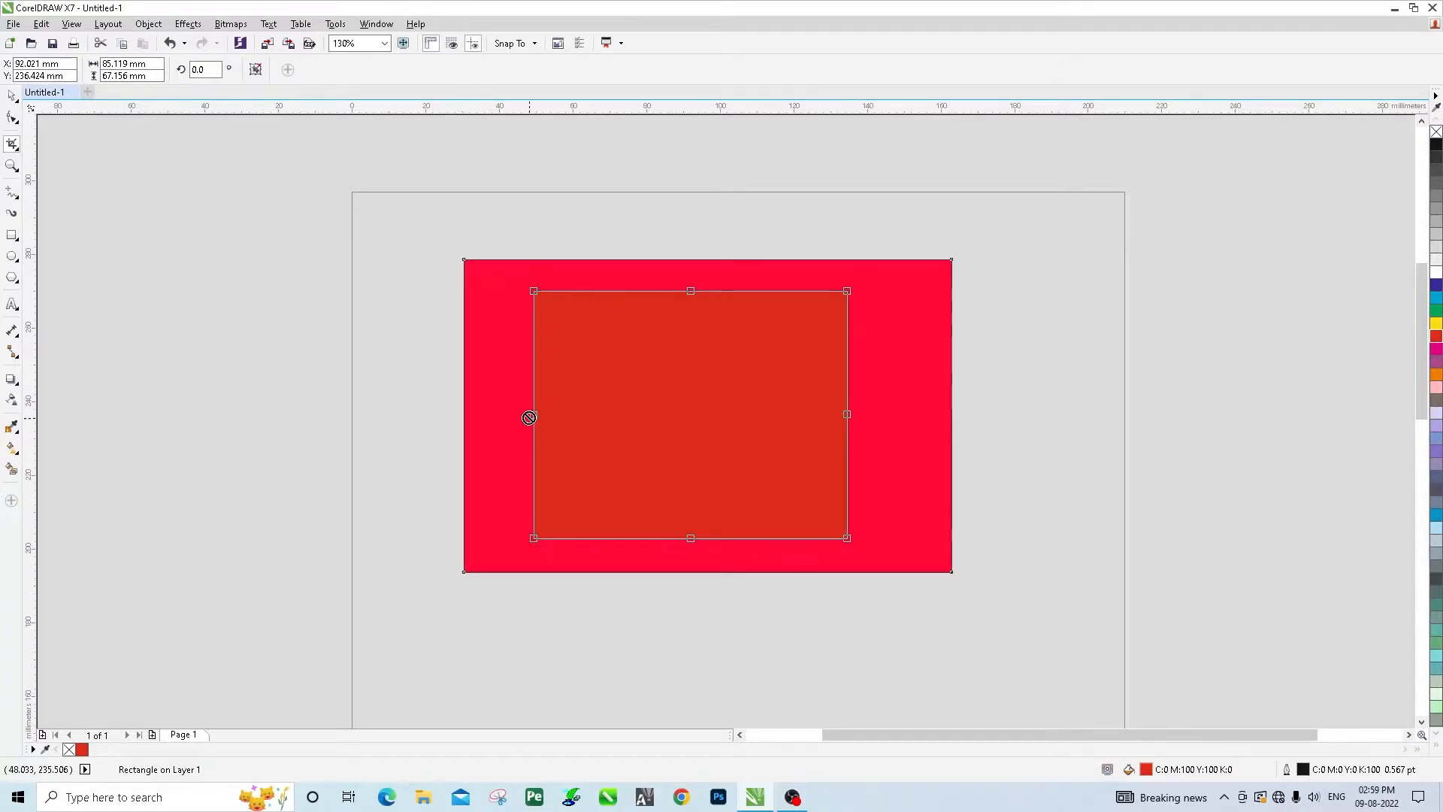
pyautogui.moveTo(532, 416)
pyautogui.mouseDown()
pyautogui.moveTo(319, 414)
pyautogui.moveTo(525, 414)
pyautogui.mouseUp()
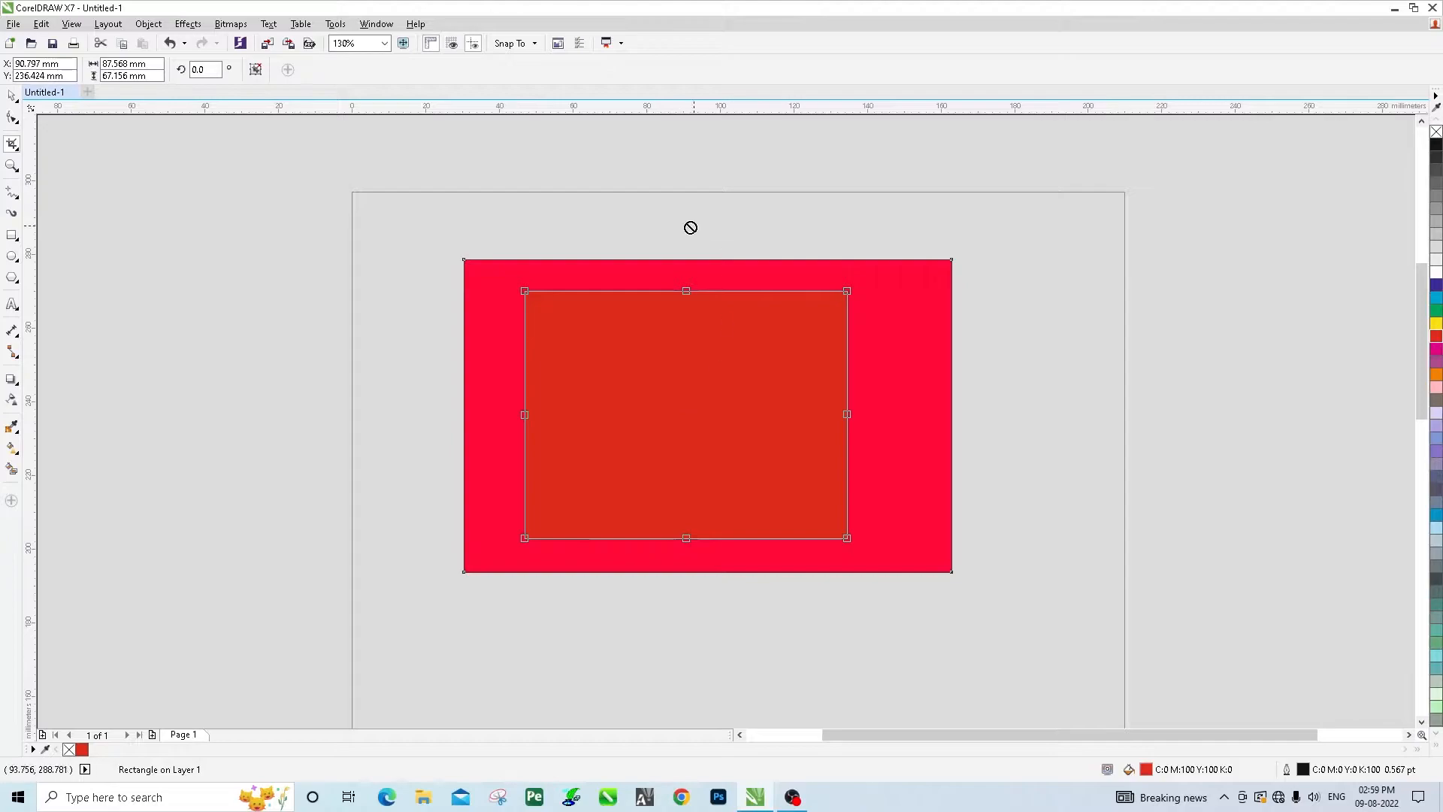
pyautogui.moveTo(686, 290); pyautogui.dragTo(686, 231)
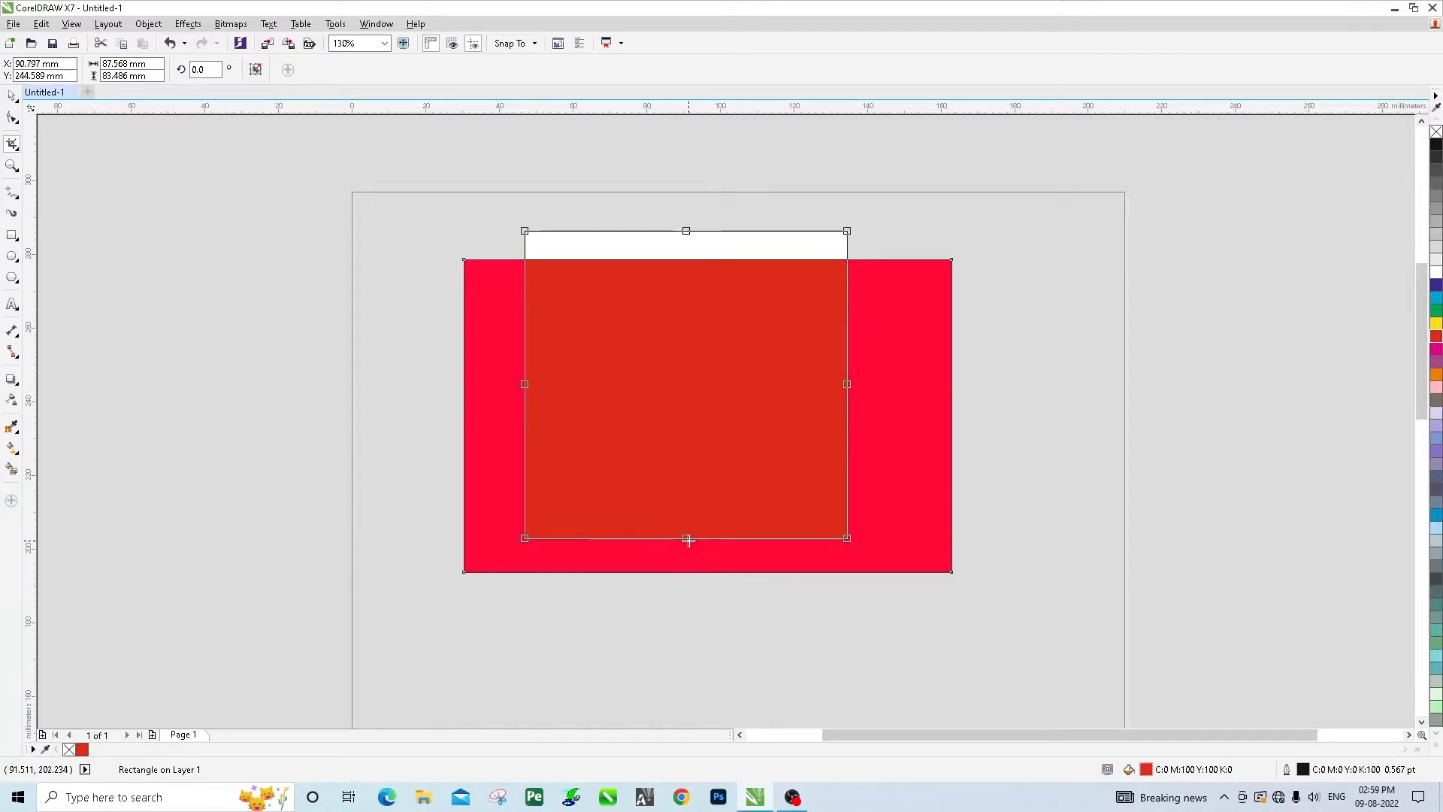
pyautogui.moveTo(688, 540); pyautogui.dragTo(687, 629)
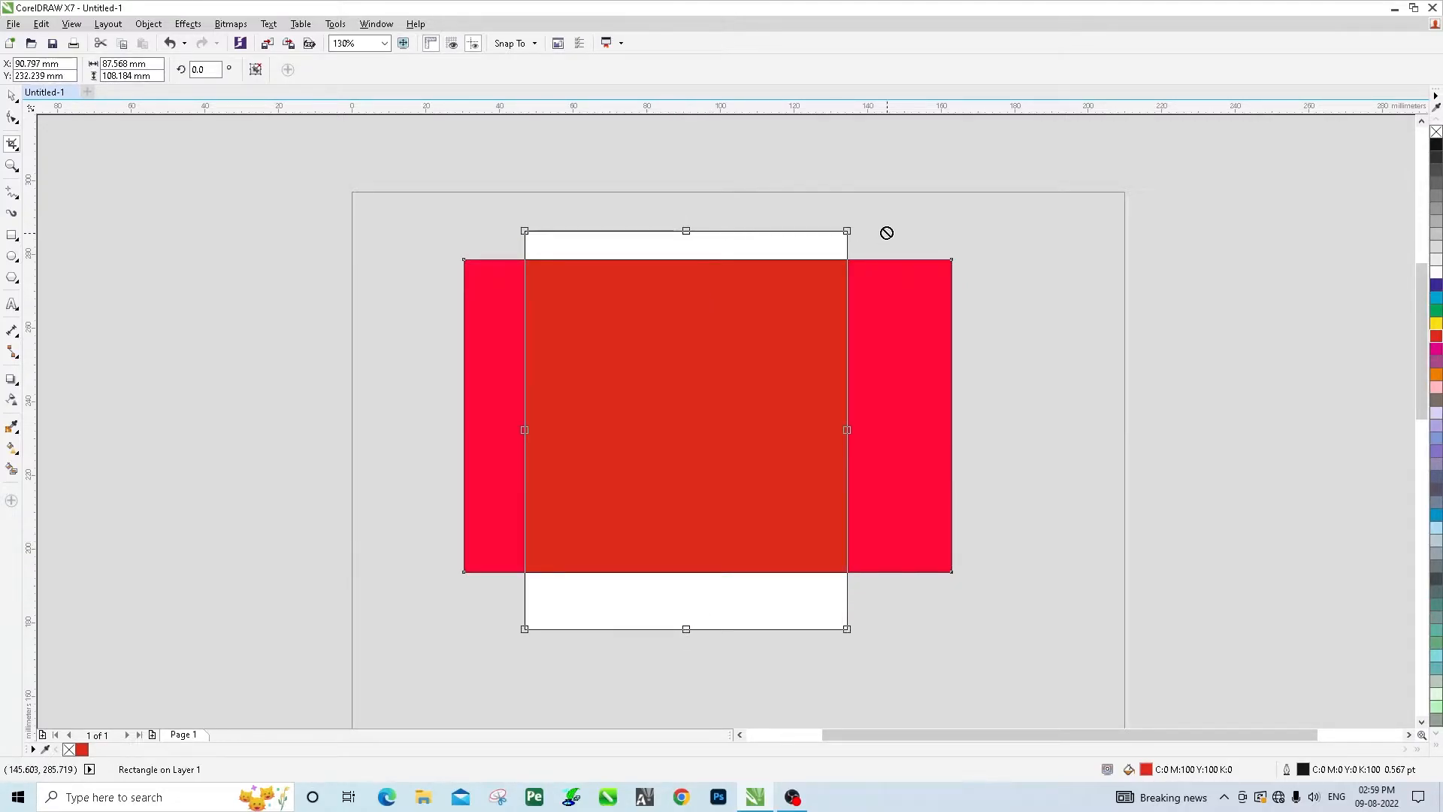
# Step: Shrink the crop area to about 59 × 51 mm, crop the red rectangle to it, and undo the crop
pyautogui.moveTo(846, 231); pyautogui.dragTo(799, 294)
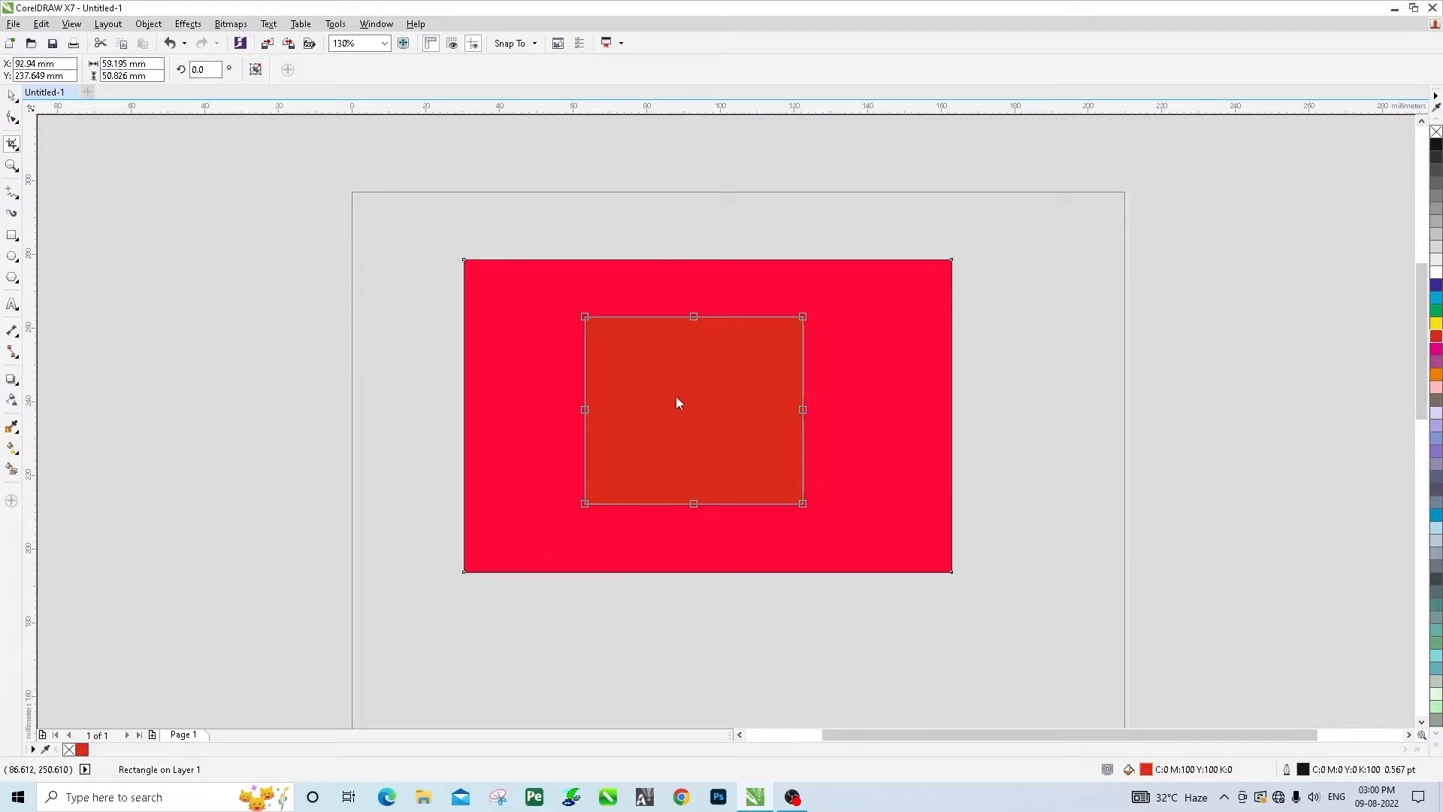
pyautogui.doubleClick(727, 356)
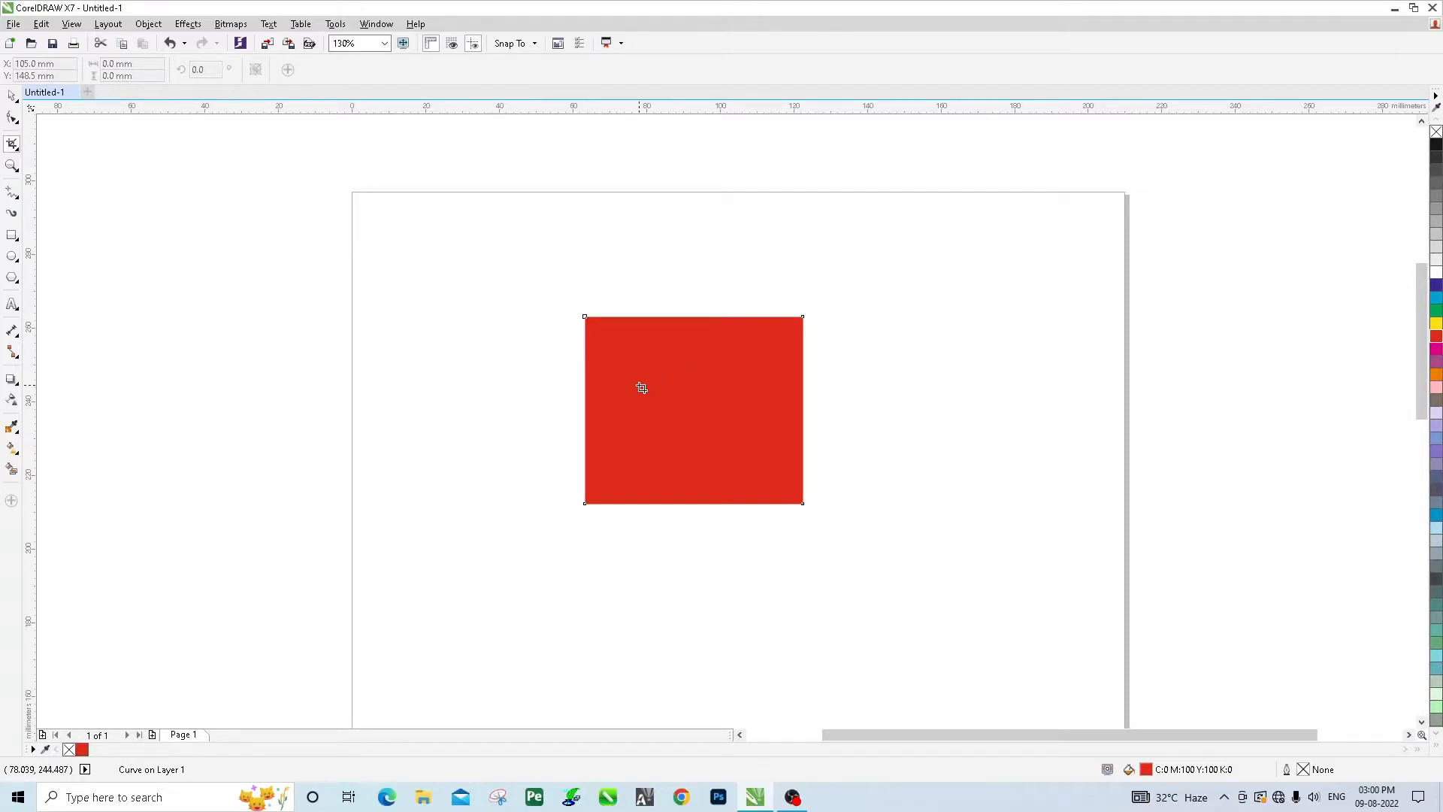
pyautogui.hotkey('ctrl', 'z')
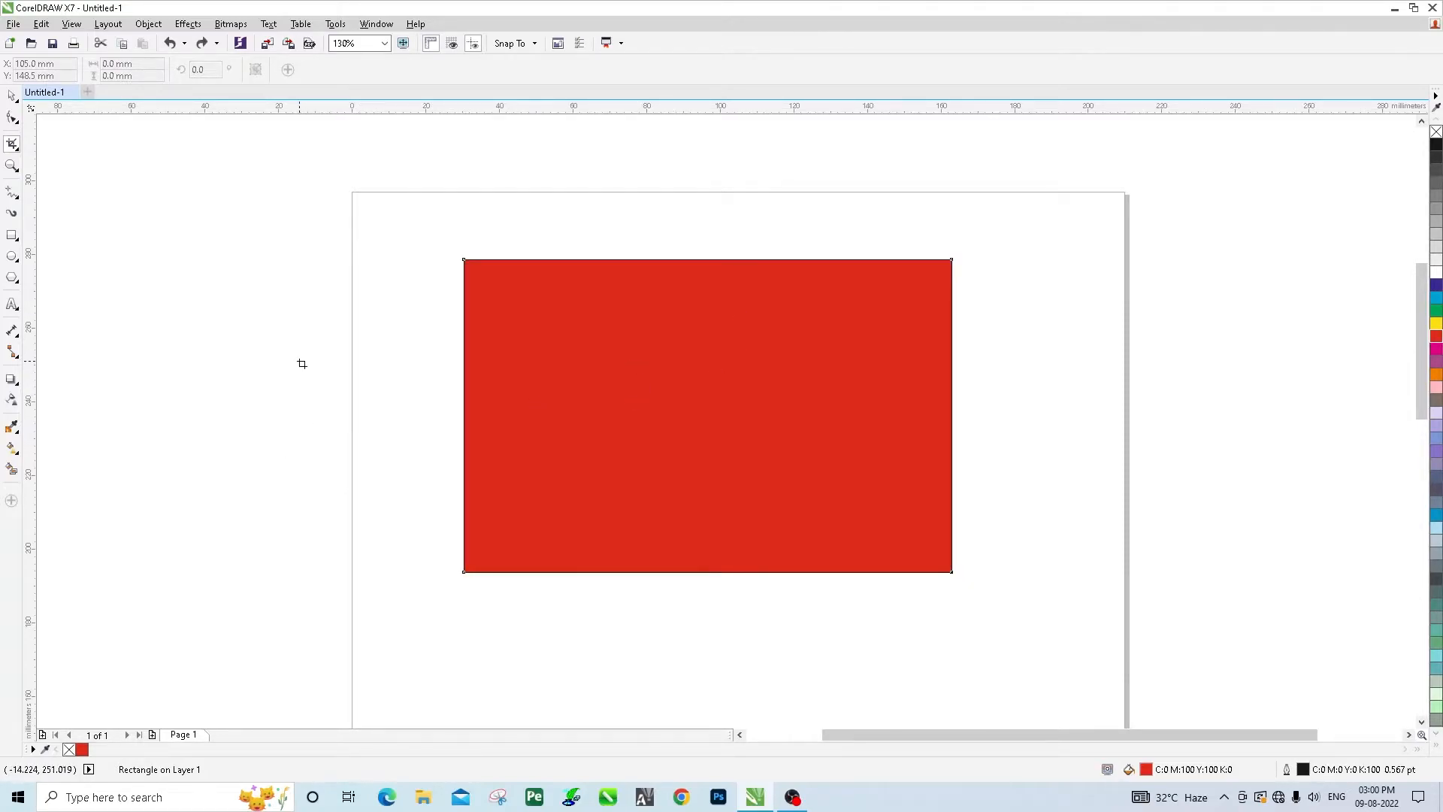
# Step: Draw a blue rectangle about 47 × 52 mm beside the red one and place green and magenta copies on the opposite side
pyautogui.click(11, 96)
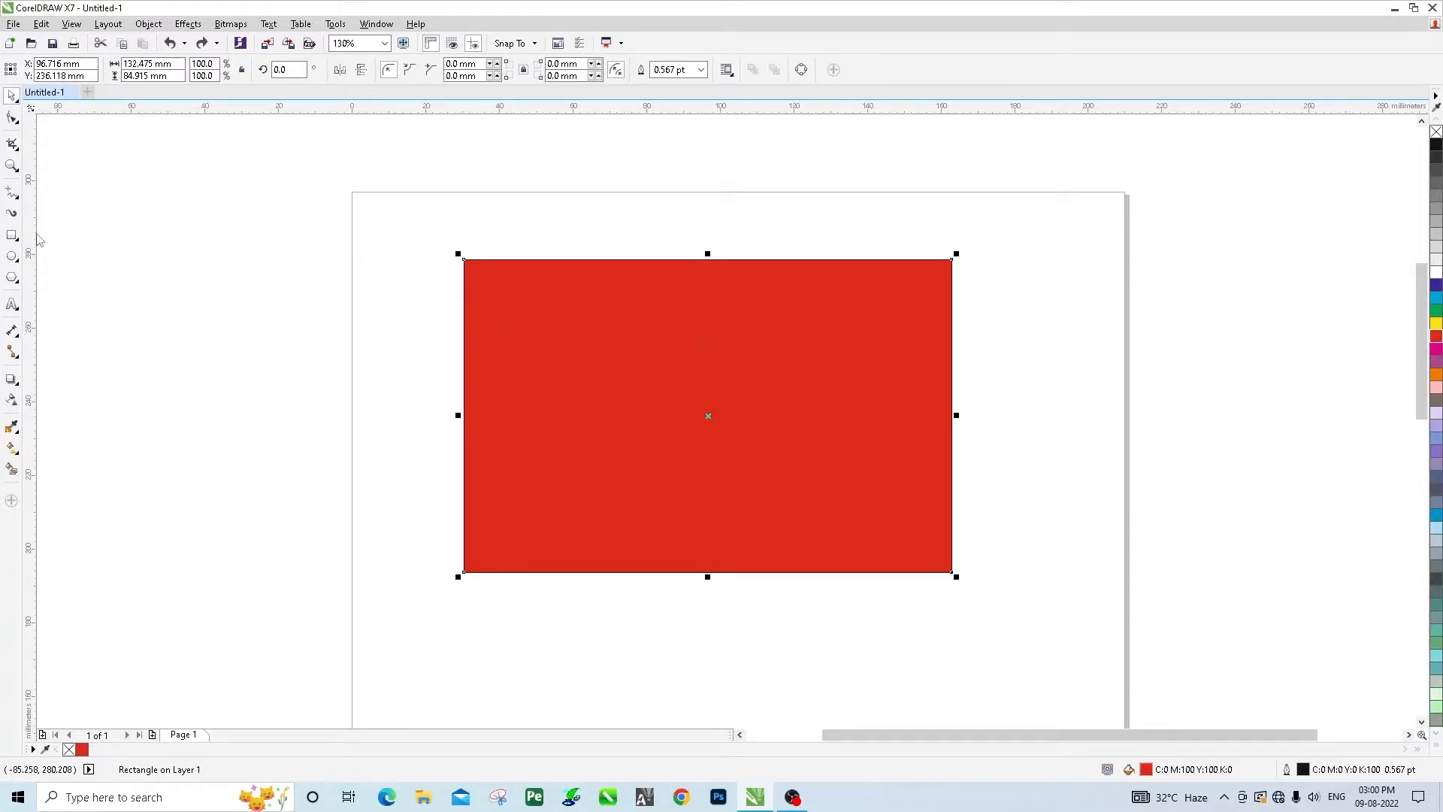
pyautogui.click(12, 235)
pyautogui.moveTo(239, 178); pyautogui.dragTo(413, 368)
pyautogui.click(1436, 284)
pyautogui.press('space')
pyautogui.moveTo(324, 212); pyautogui.dragTo(1039, 450)
pyautogui.click(1436, 310)
pyautogui.click(1436, 348)
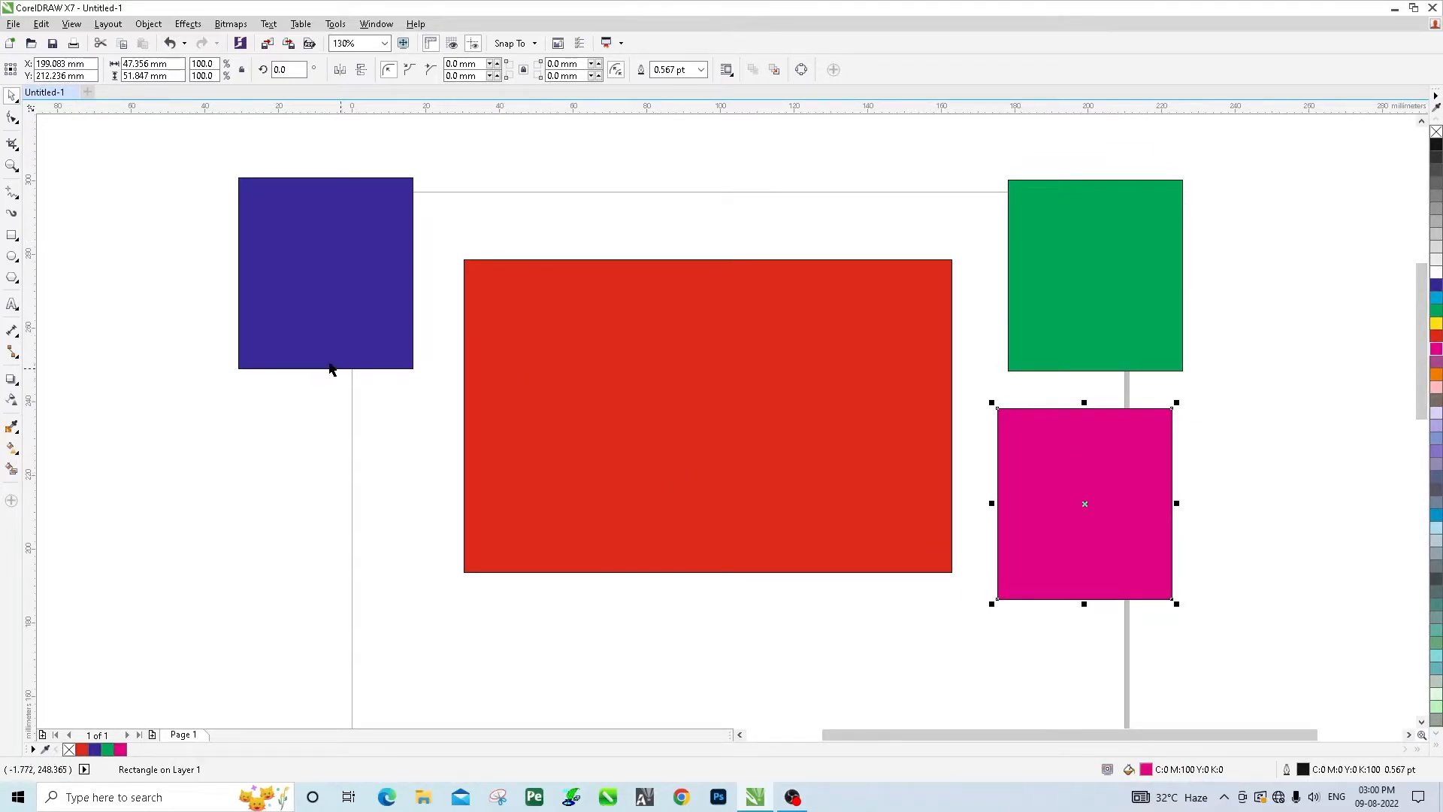
pyautogui.click(334, 373)
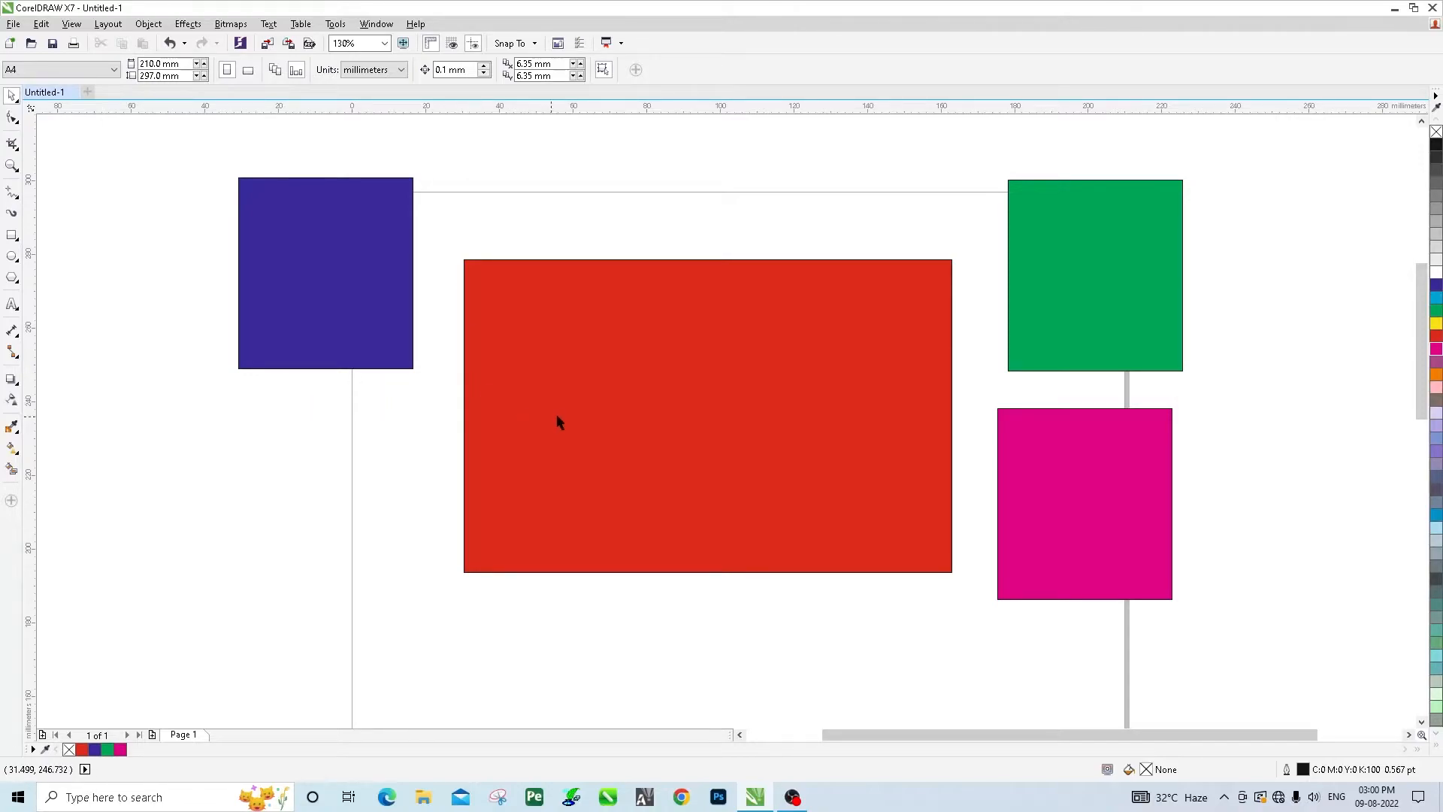
# Step: Crop only the selected red rectangle to an area about 105 × 66 mm, and undo the crop
pyautogui.click(564, 359)
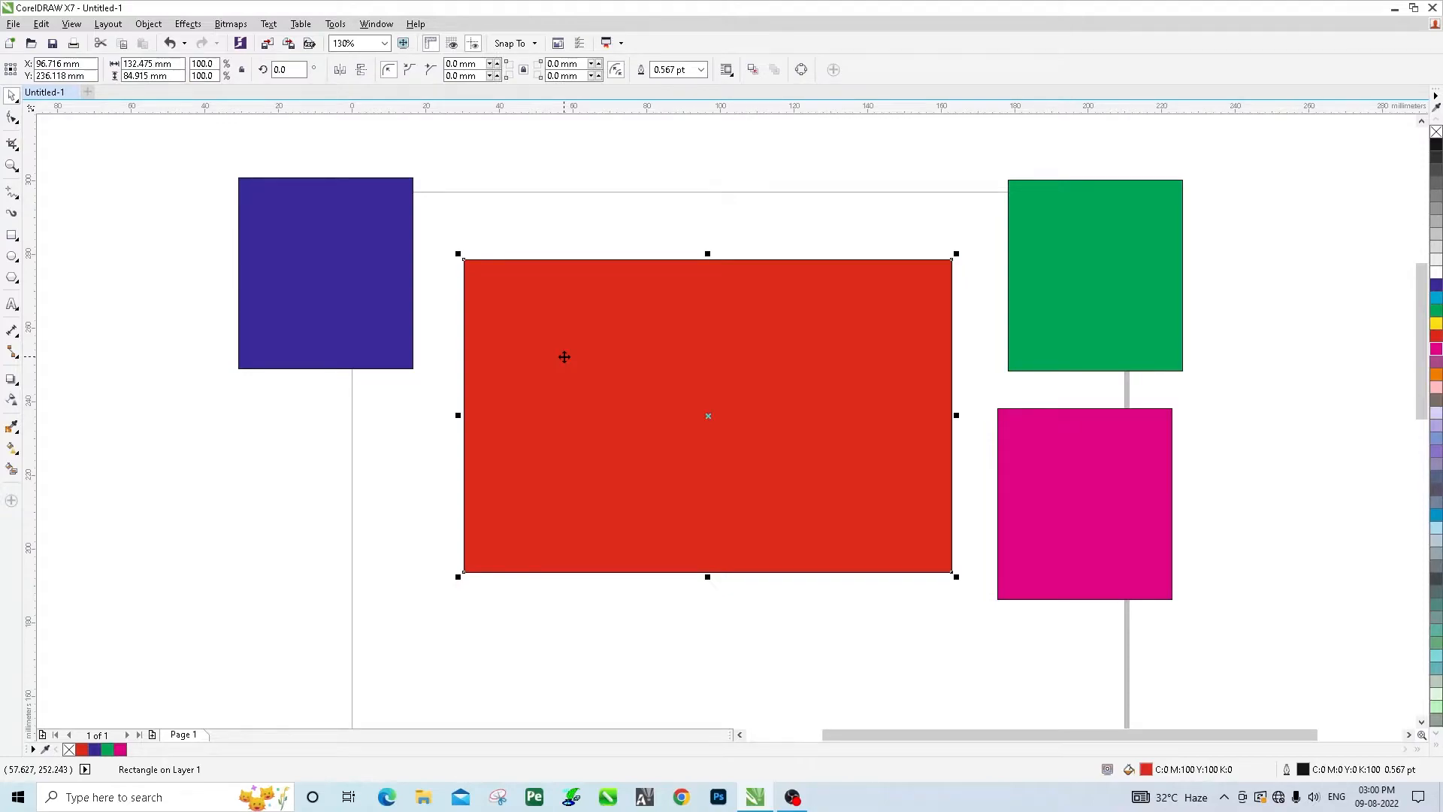
pyautogui.click(12, 144)
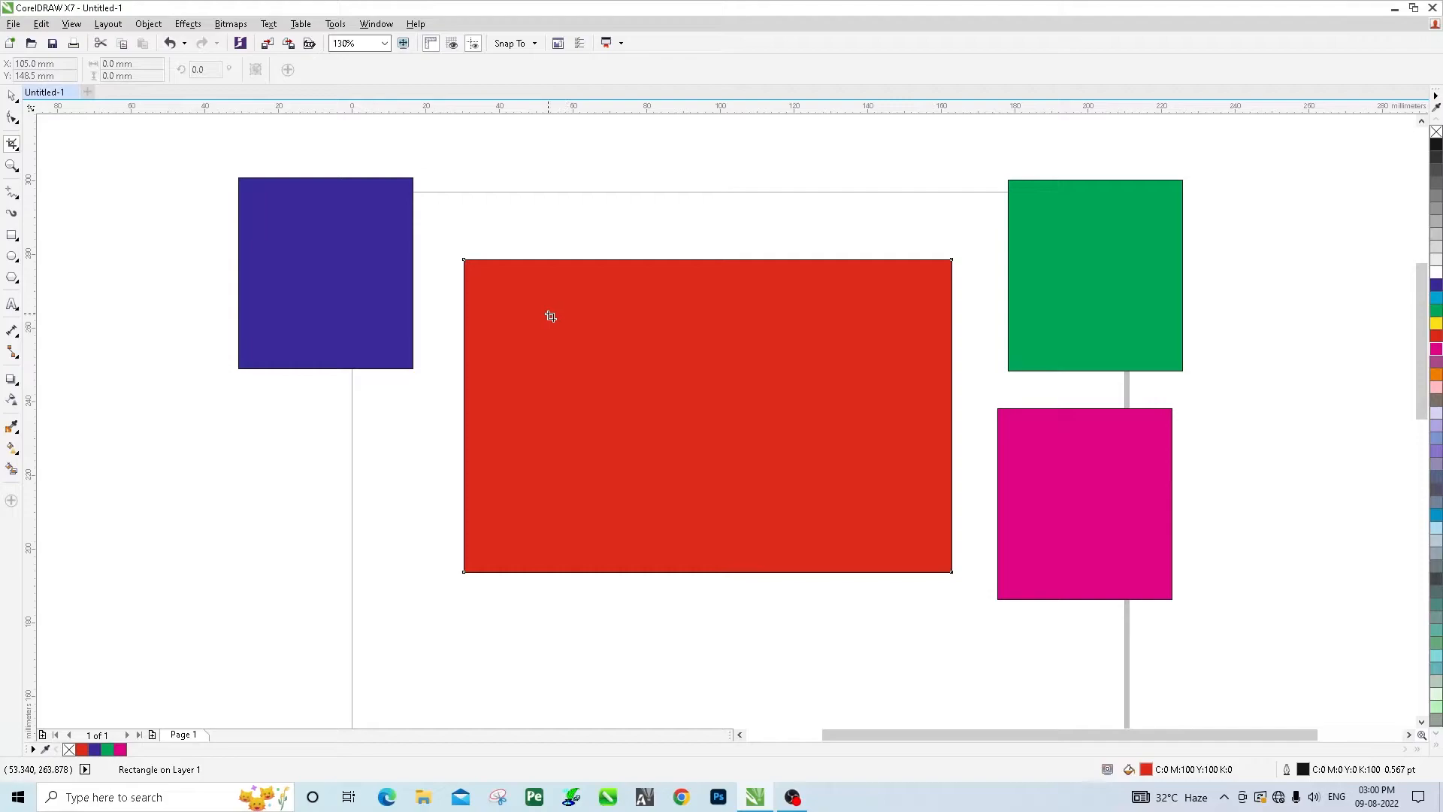
pyautogui.moveTo(516, 290); pyautogui.dragTo(902, 535)
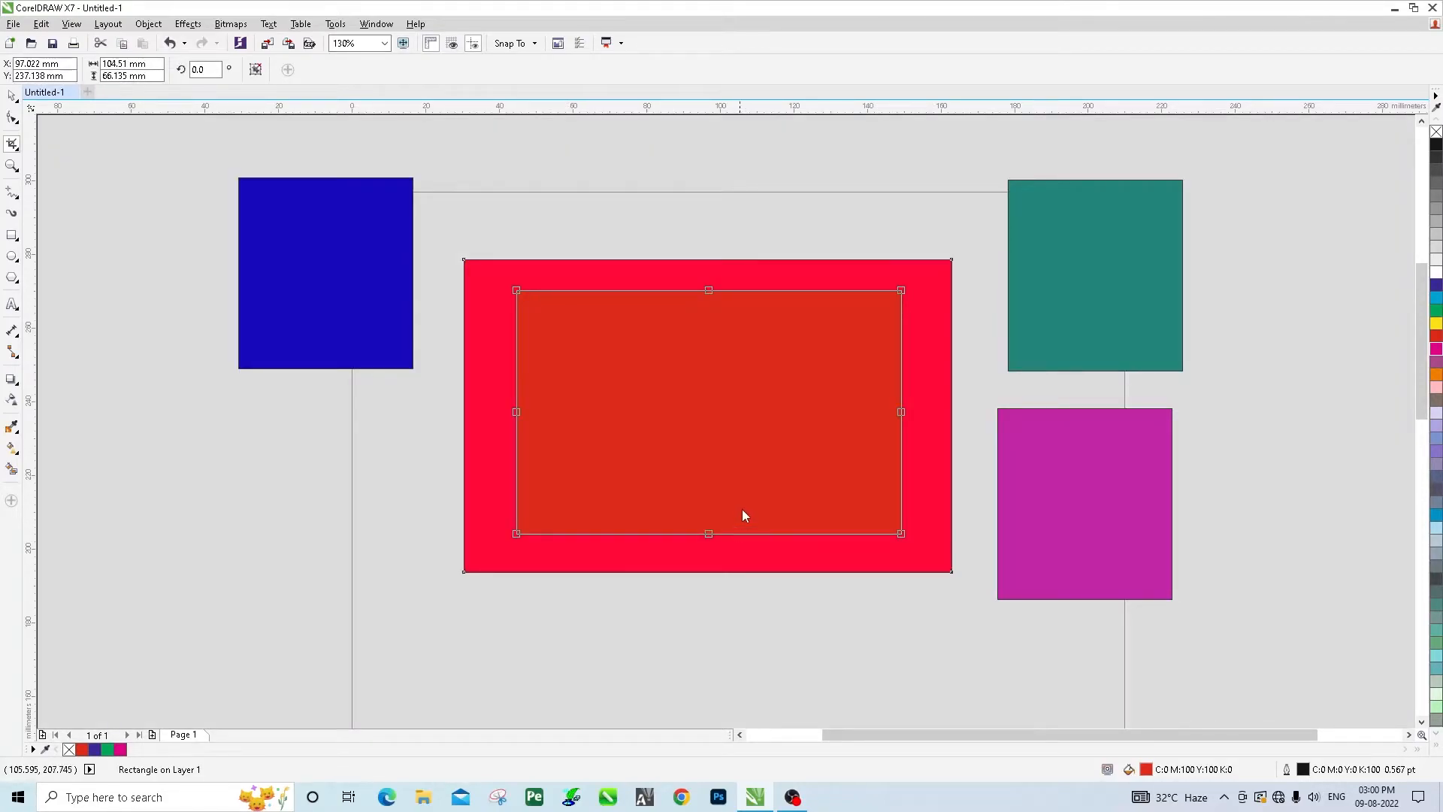
pyautogui.doubleClick(740, 391)
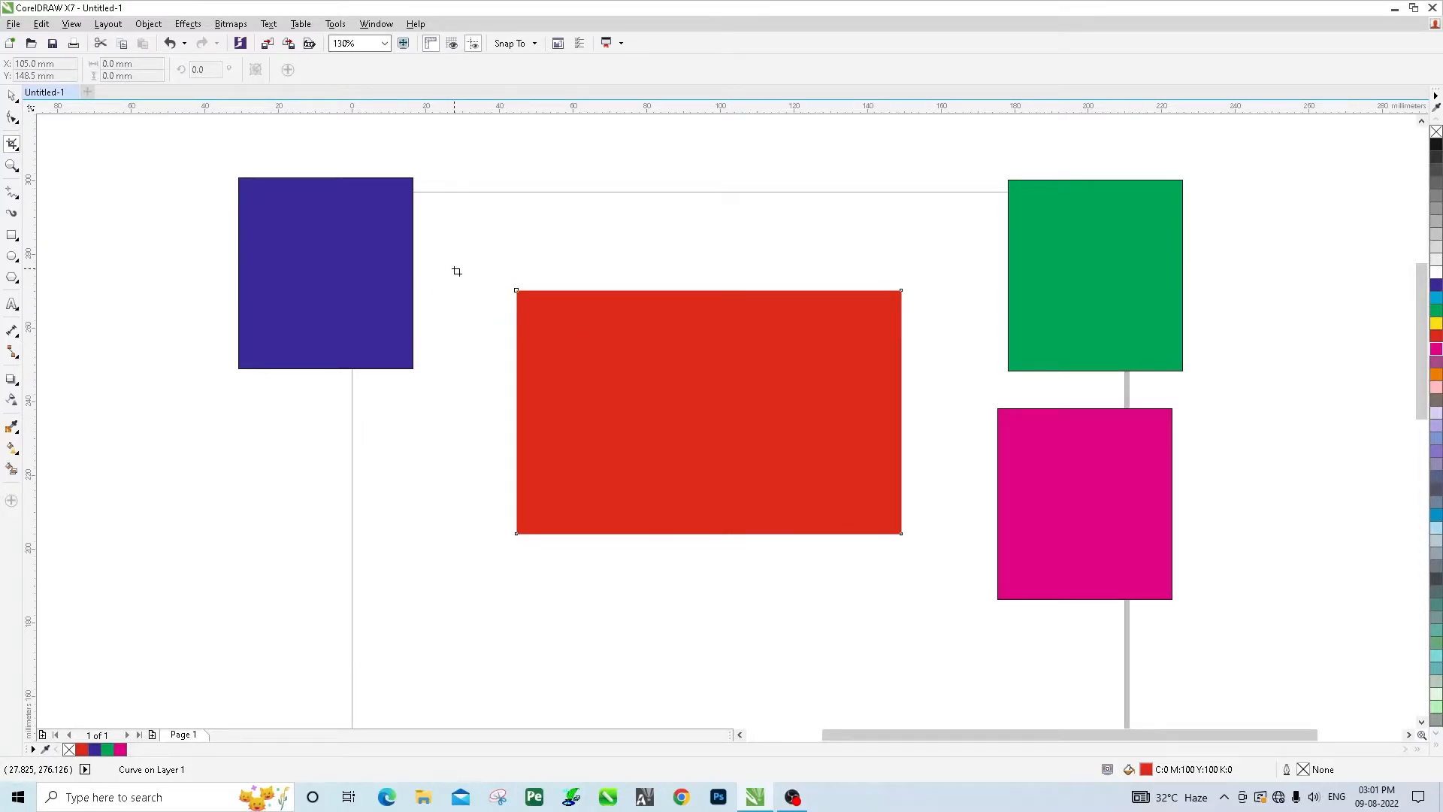
pyautogui.click(12, 95)
pyautogui.click(581, 205)
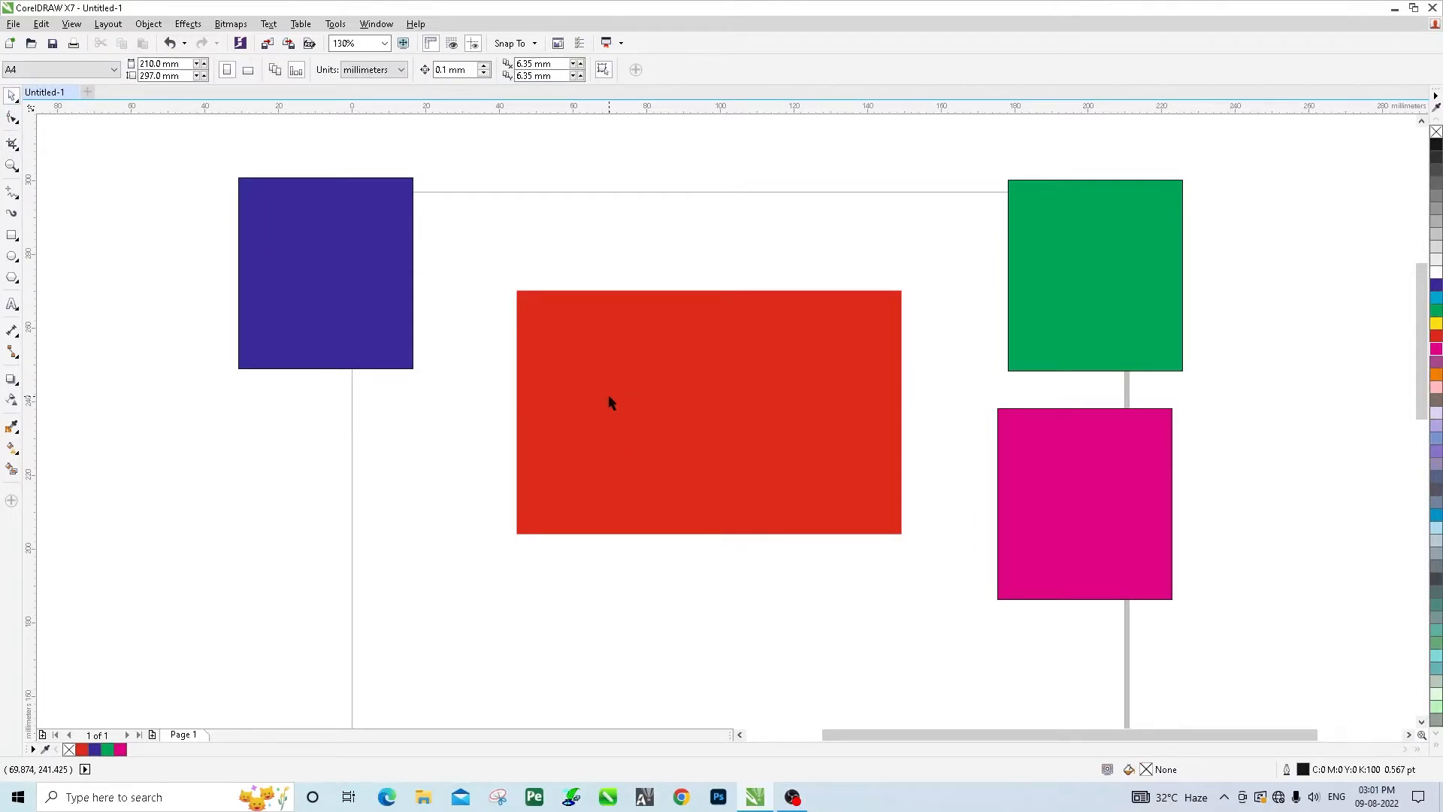
pyautogui.hotkey('ctrl', 'z')
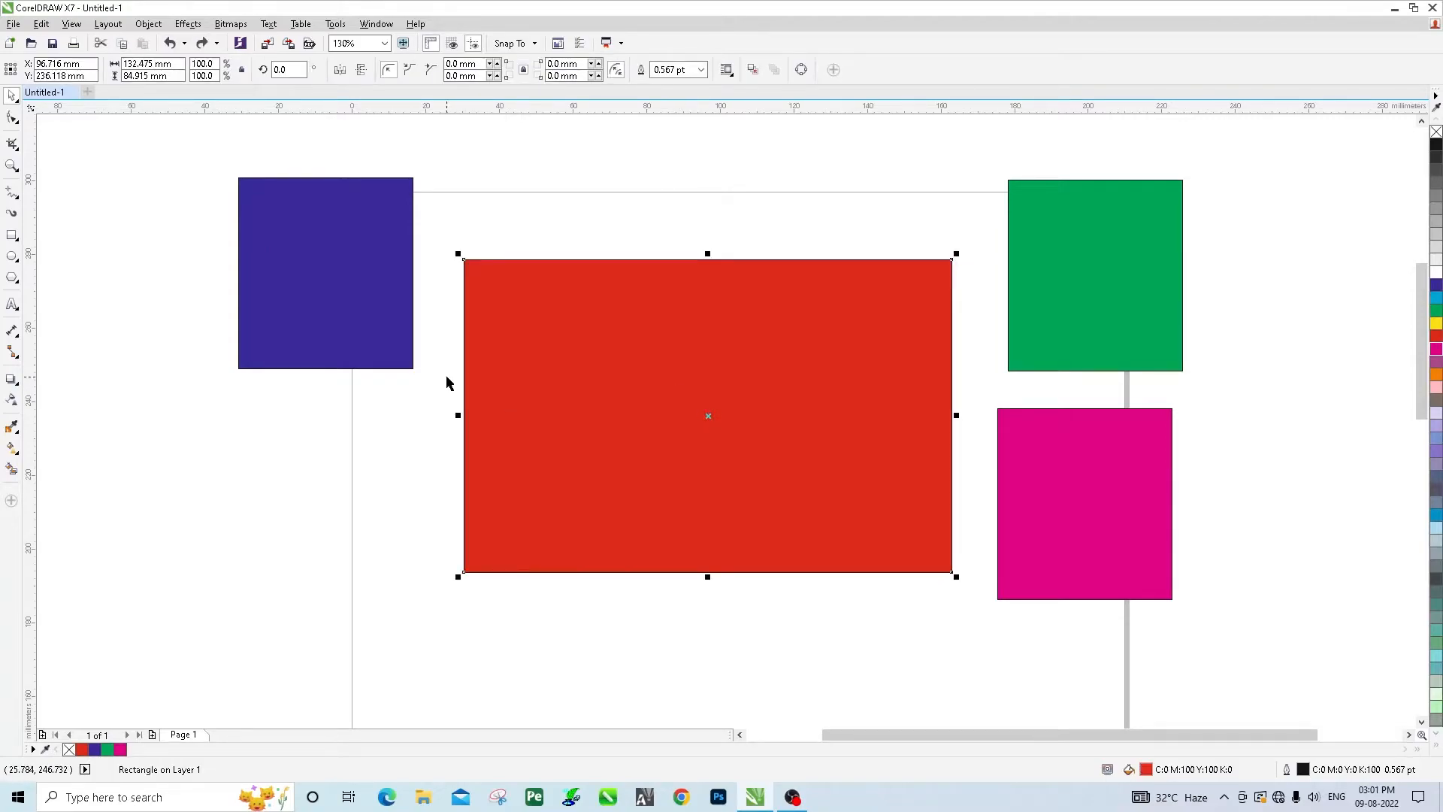
# Step: With nothing selected, crop the drawing to an area about 92 × 61 mm inside the red rectangle, and undo the crop
pyautogui.click(93, 233)
pyautogui.click(602, 342)
pyautogui.click(499, 223)
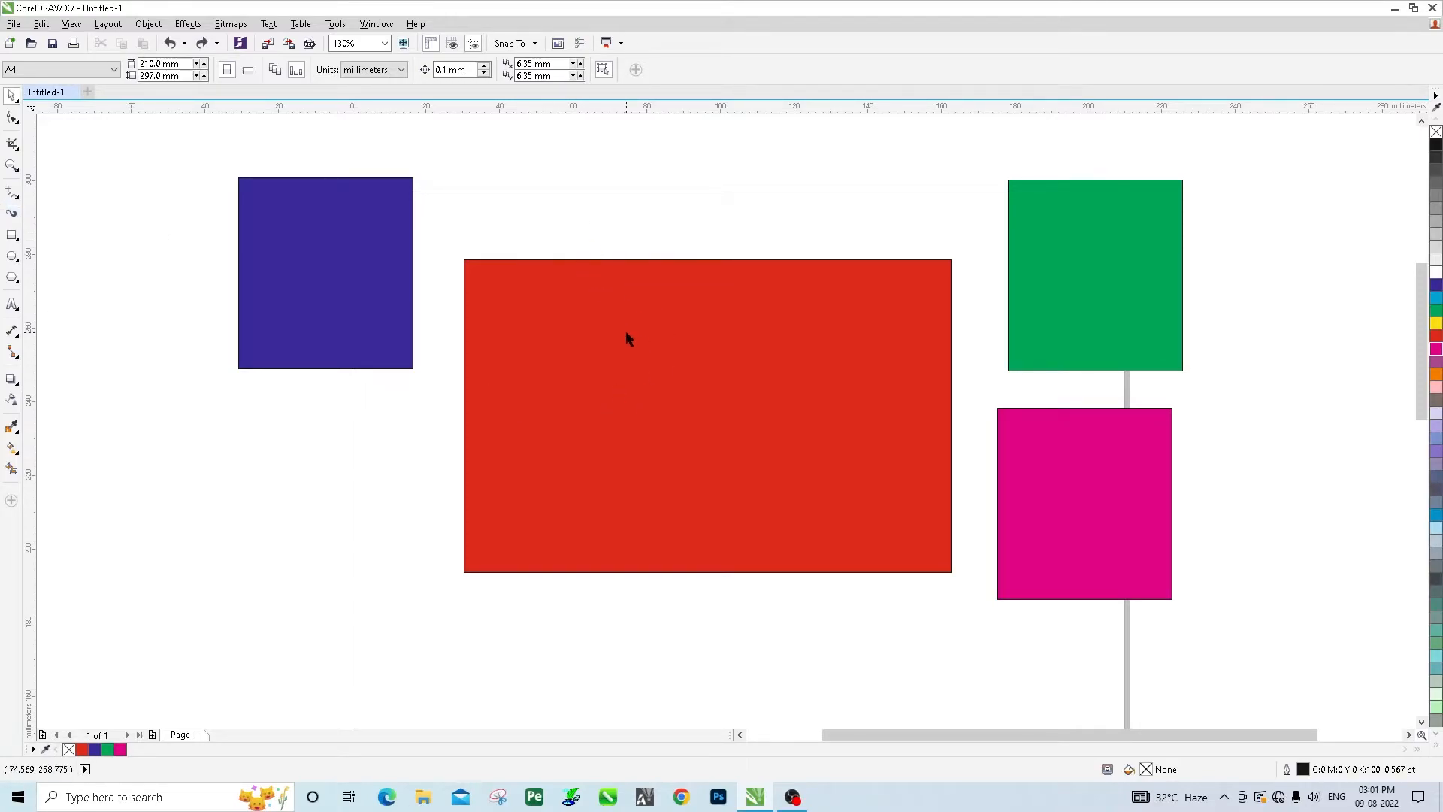
pyautogui.click(12, 144)
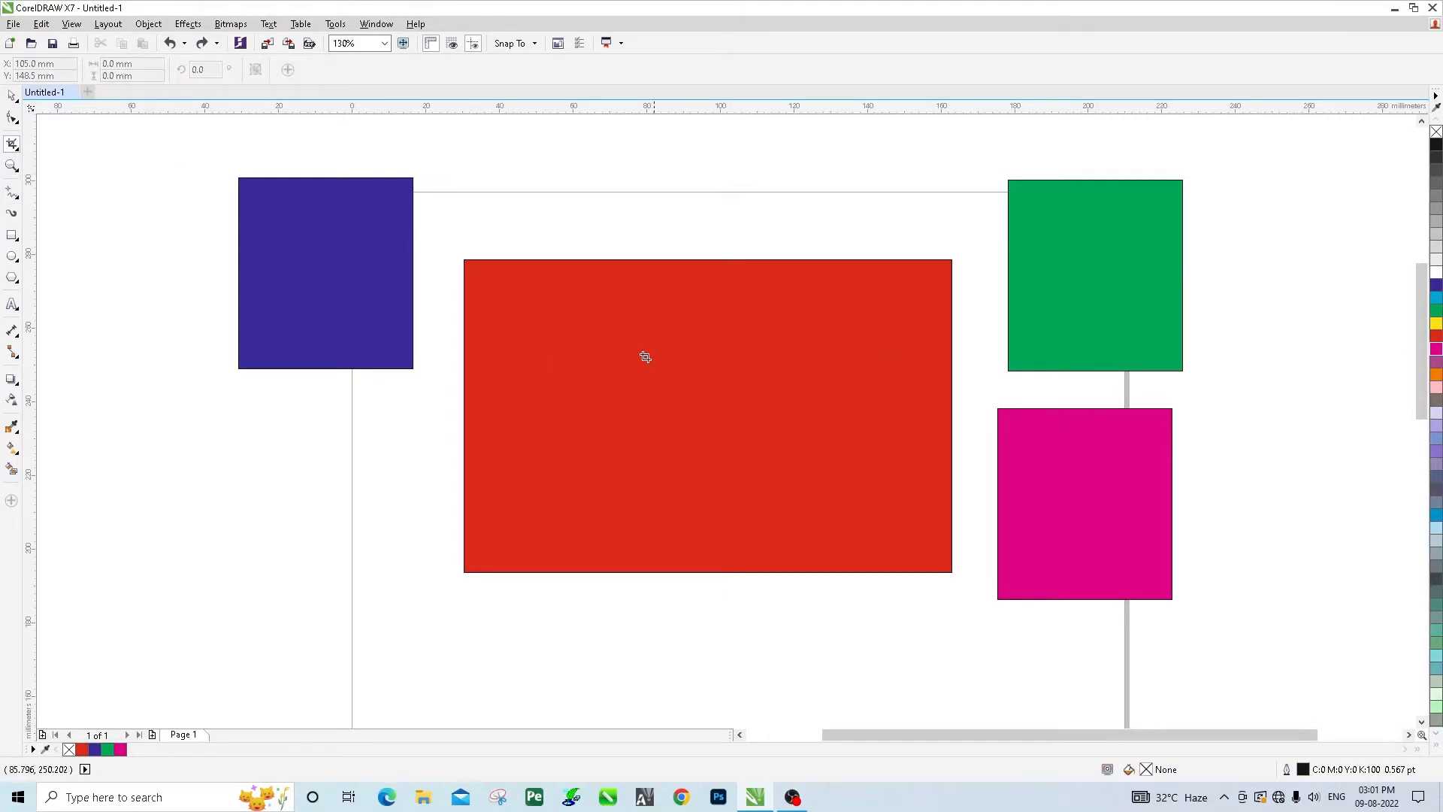
pyautogui.moveTo(569, 307); pyautogui.dragTo(906, 530)
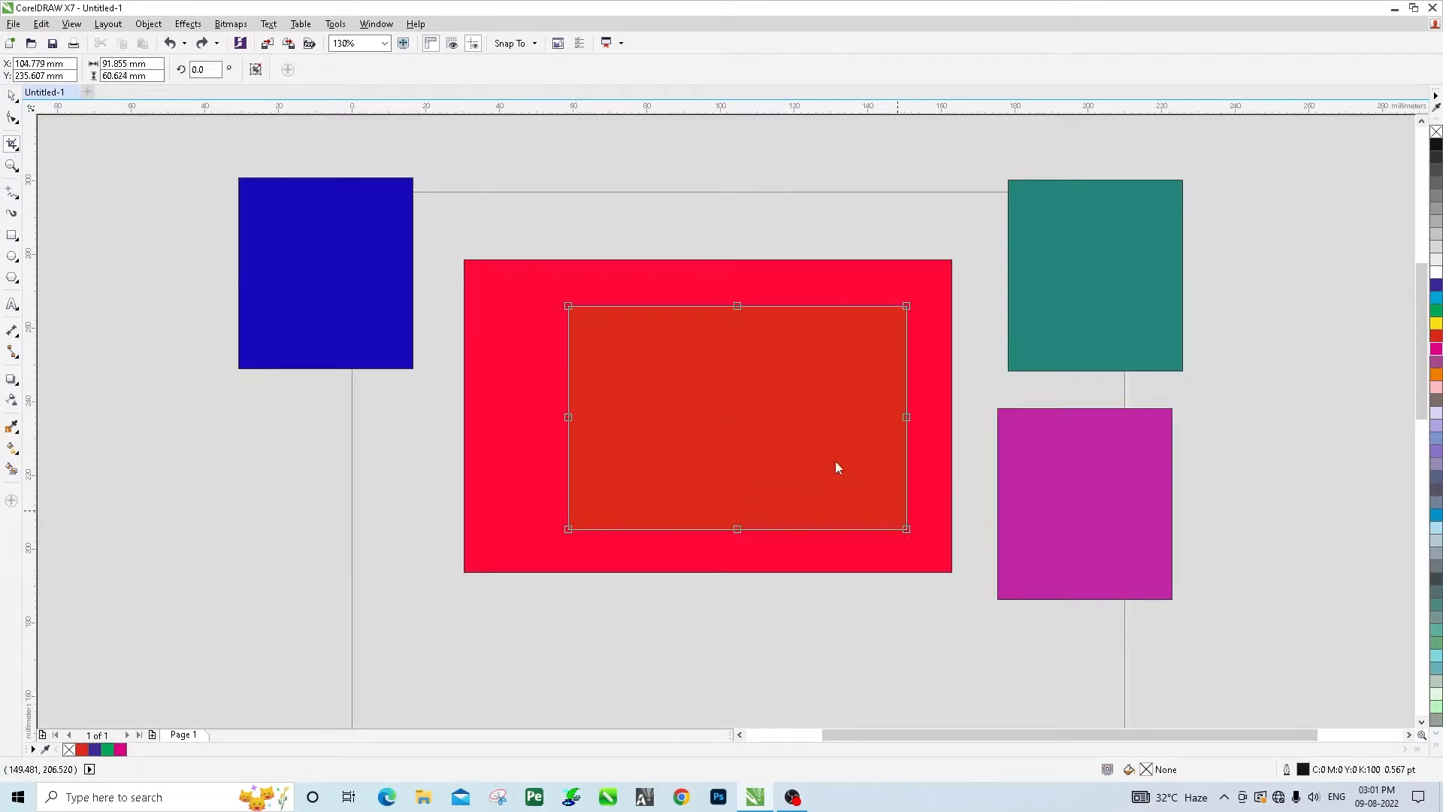
pyautogui.doubleClick(632, 355)
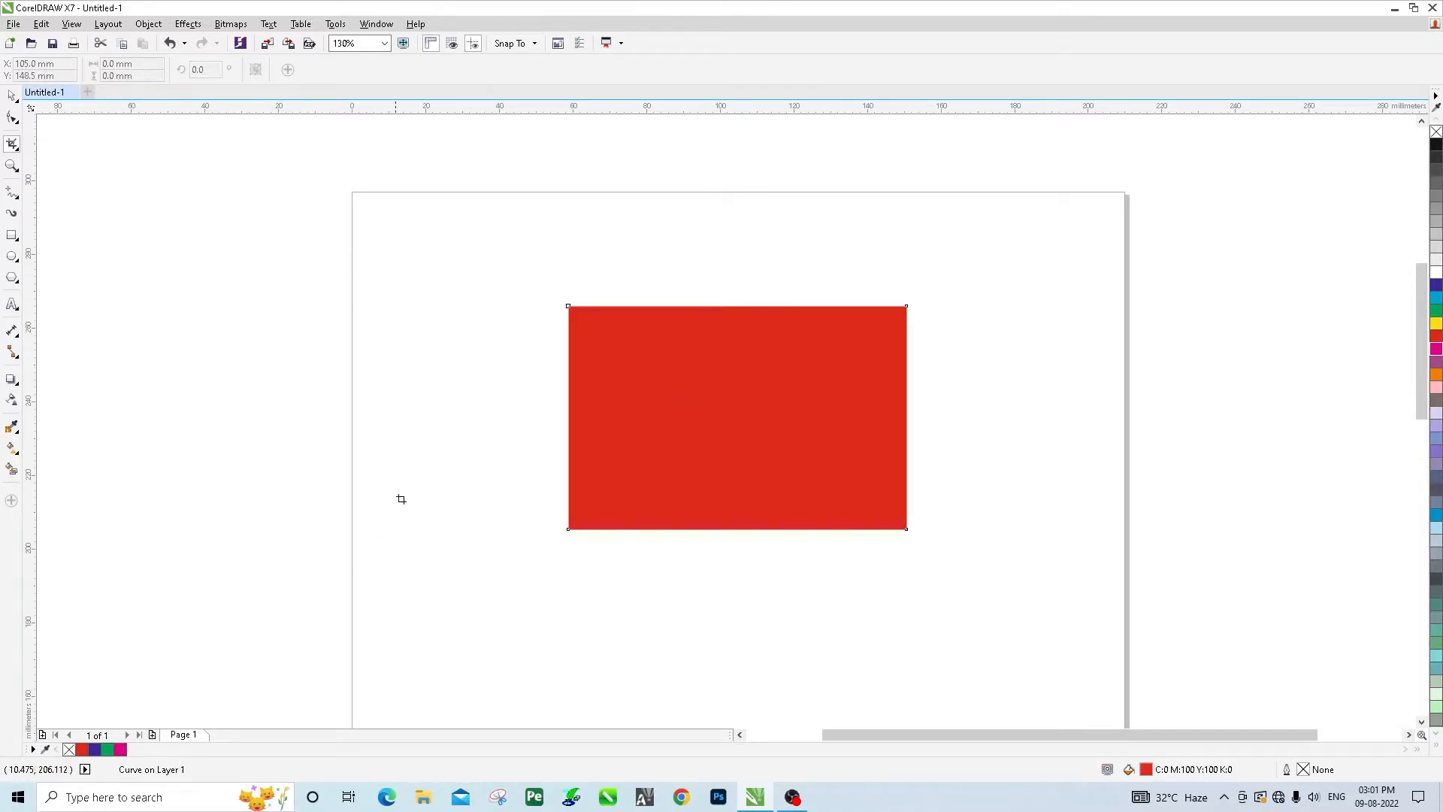
pyautogui.click(12, 97)
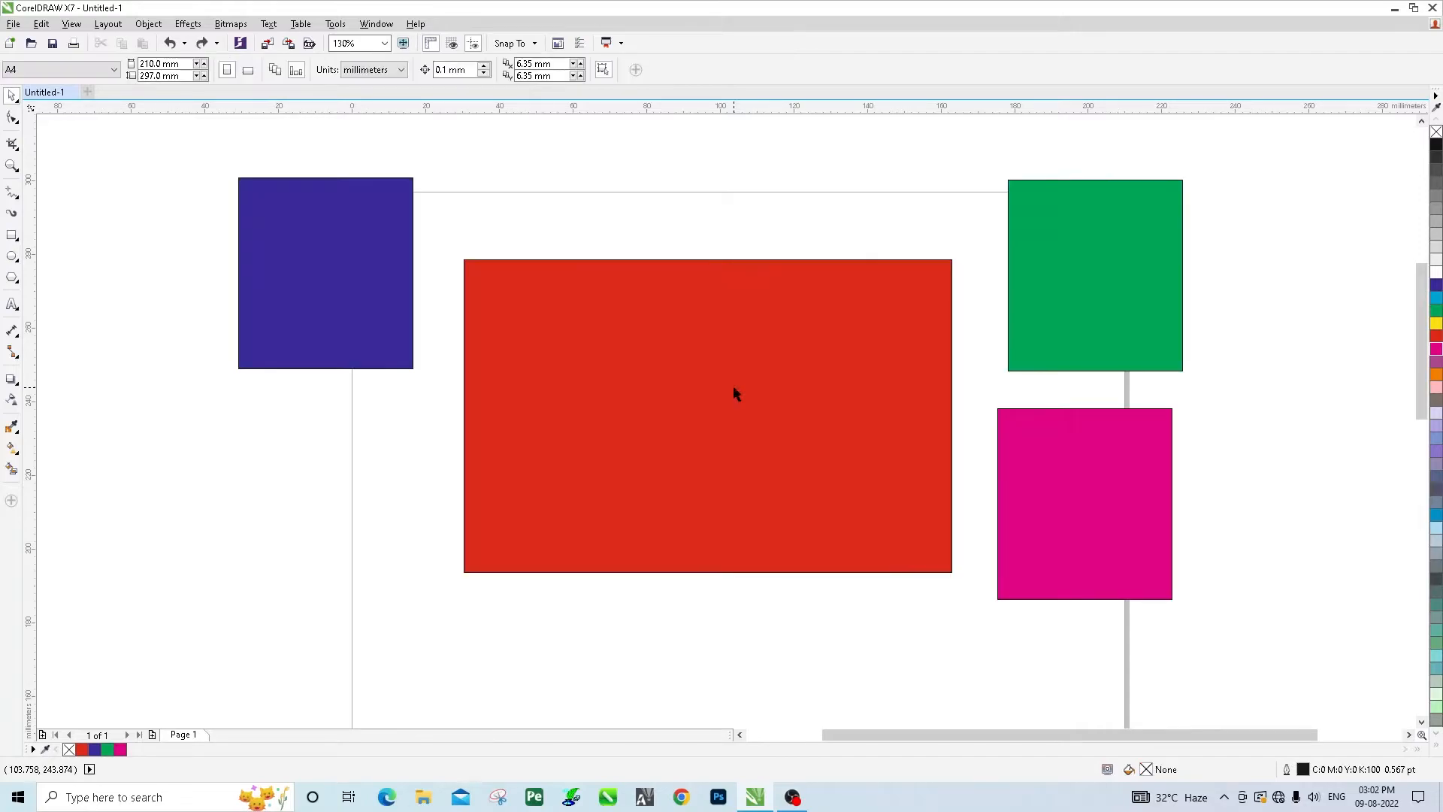
# Step: Outline a crop area about 94 × 66 mm on the selected red rectangle, switch between the Pick and Crop tools, and cancel the area
pyautogui.click(624, 364)
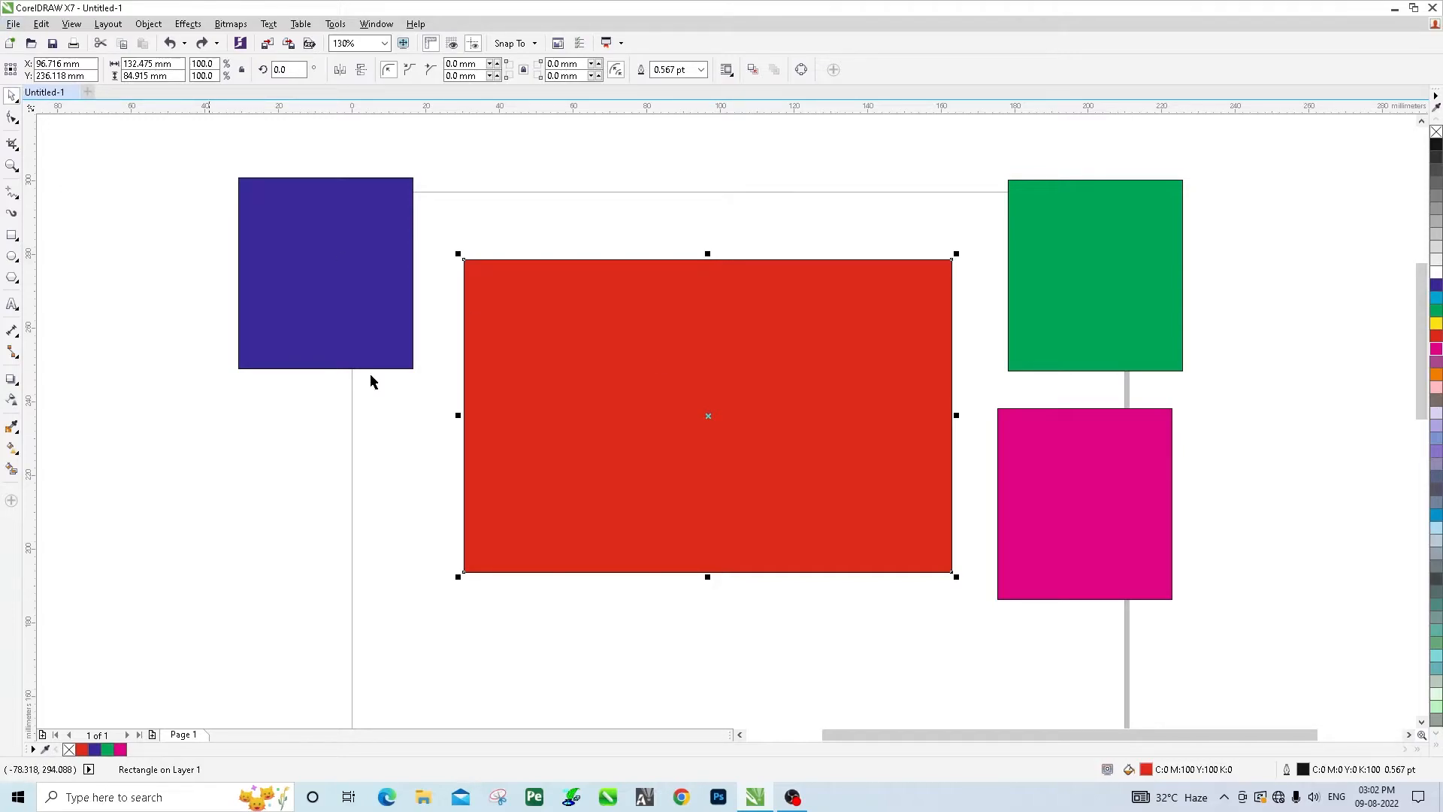
pyautogui.click(12, 144)
pyautogui.moveTo(566, 299); pyautogui.dragTo(914, 542)
pyautogui.click(12, 96)
pyautogui.click(12, 144)
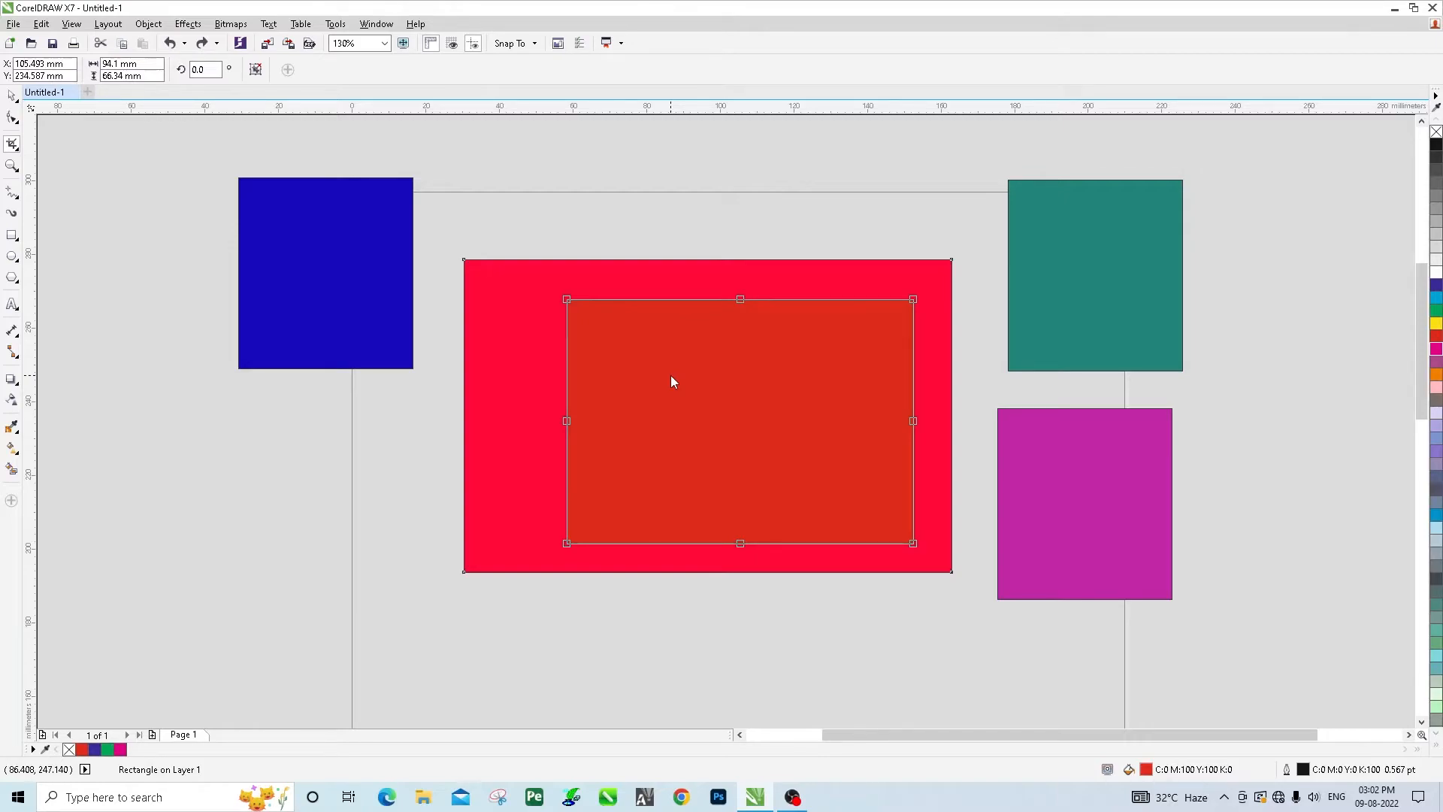
pyautogui.click(11, 96)
pyautogui.press('Escape')
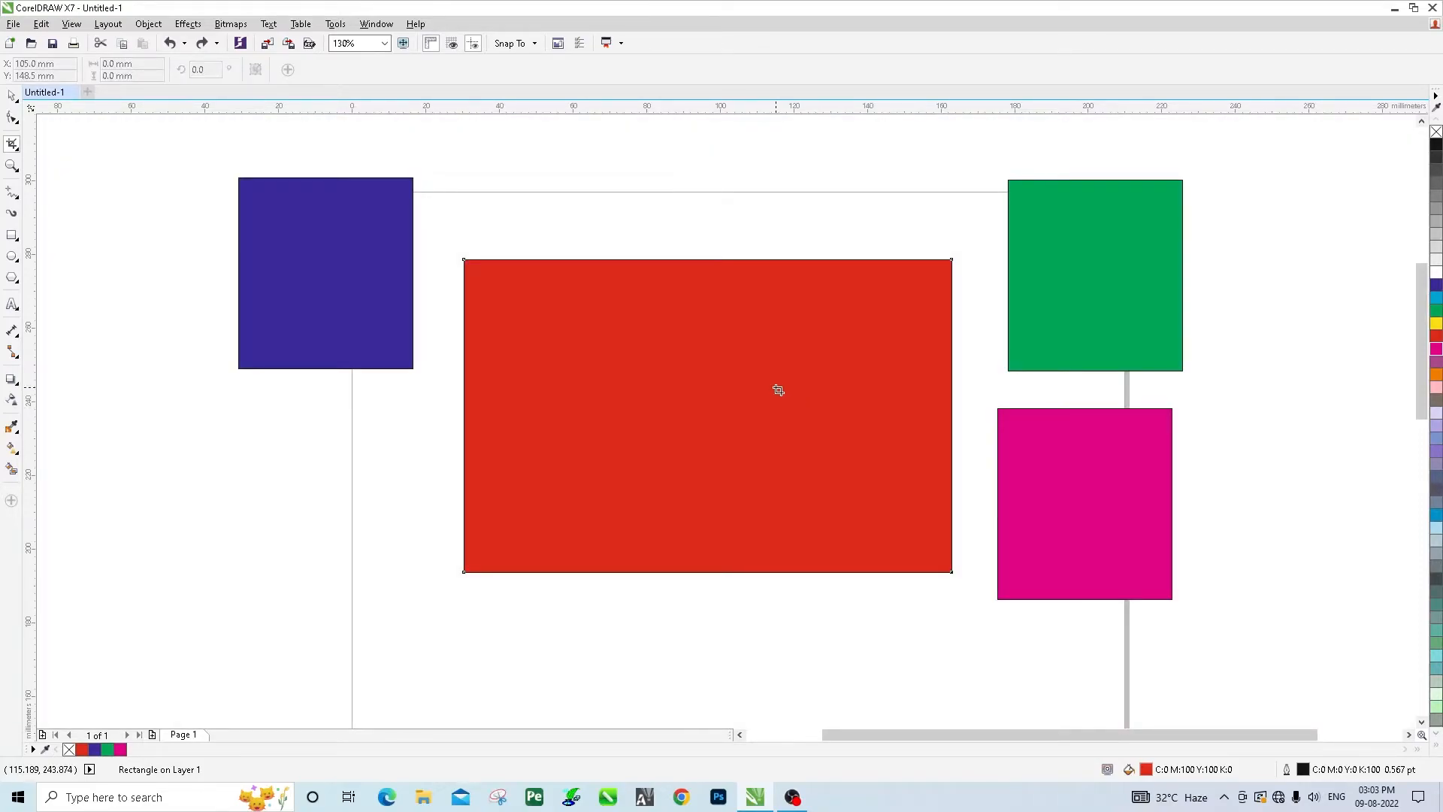
# Step: Outline a crop area about 73 × 53 mm inside the red rectangle and clear the crop marquee
pyautogui.moveTo(860, 527); pyautogui.dragTo(589, 331)
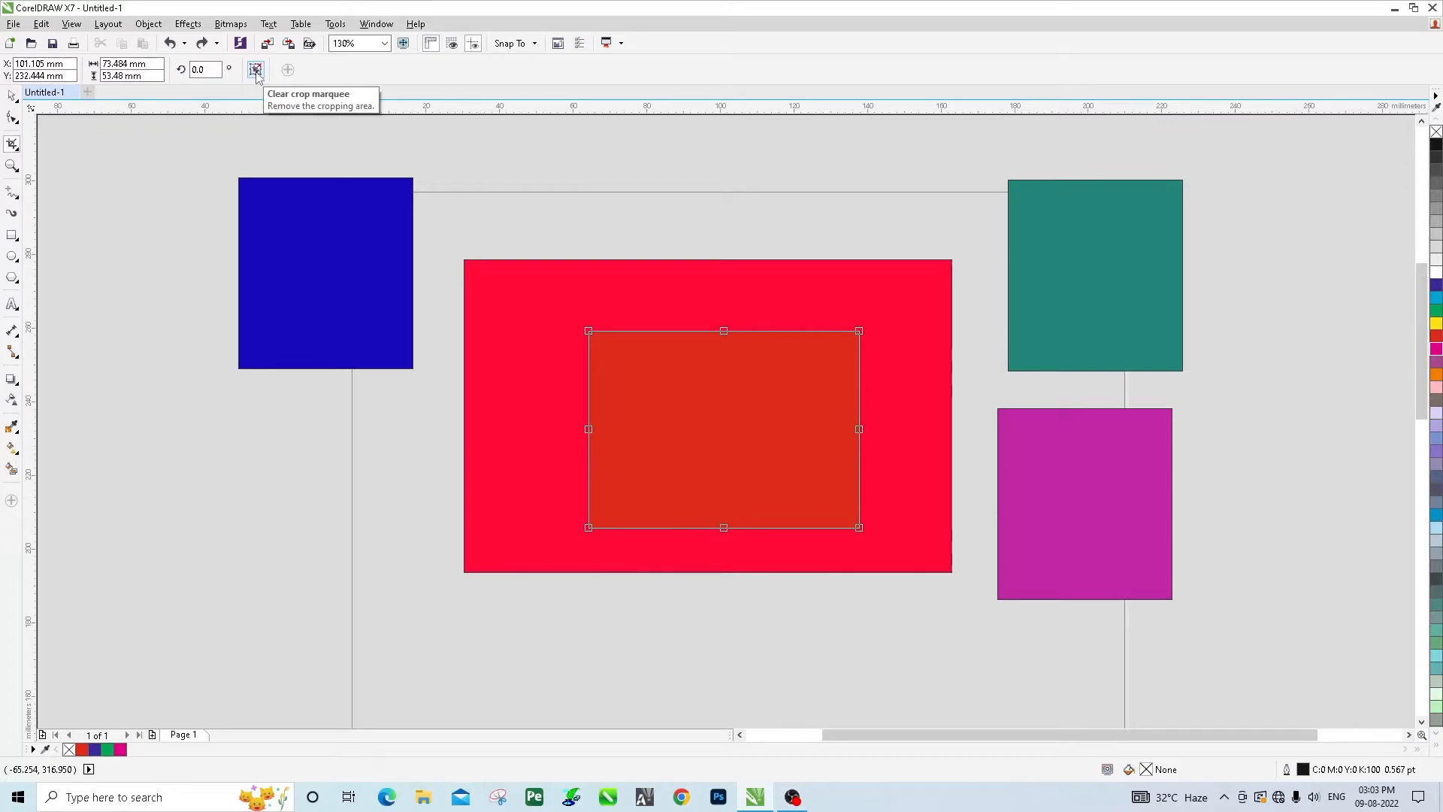
pyautogui.click(256, 71)
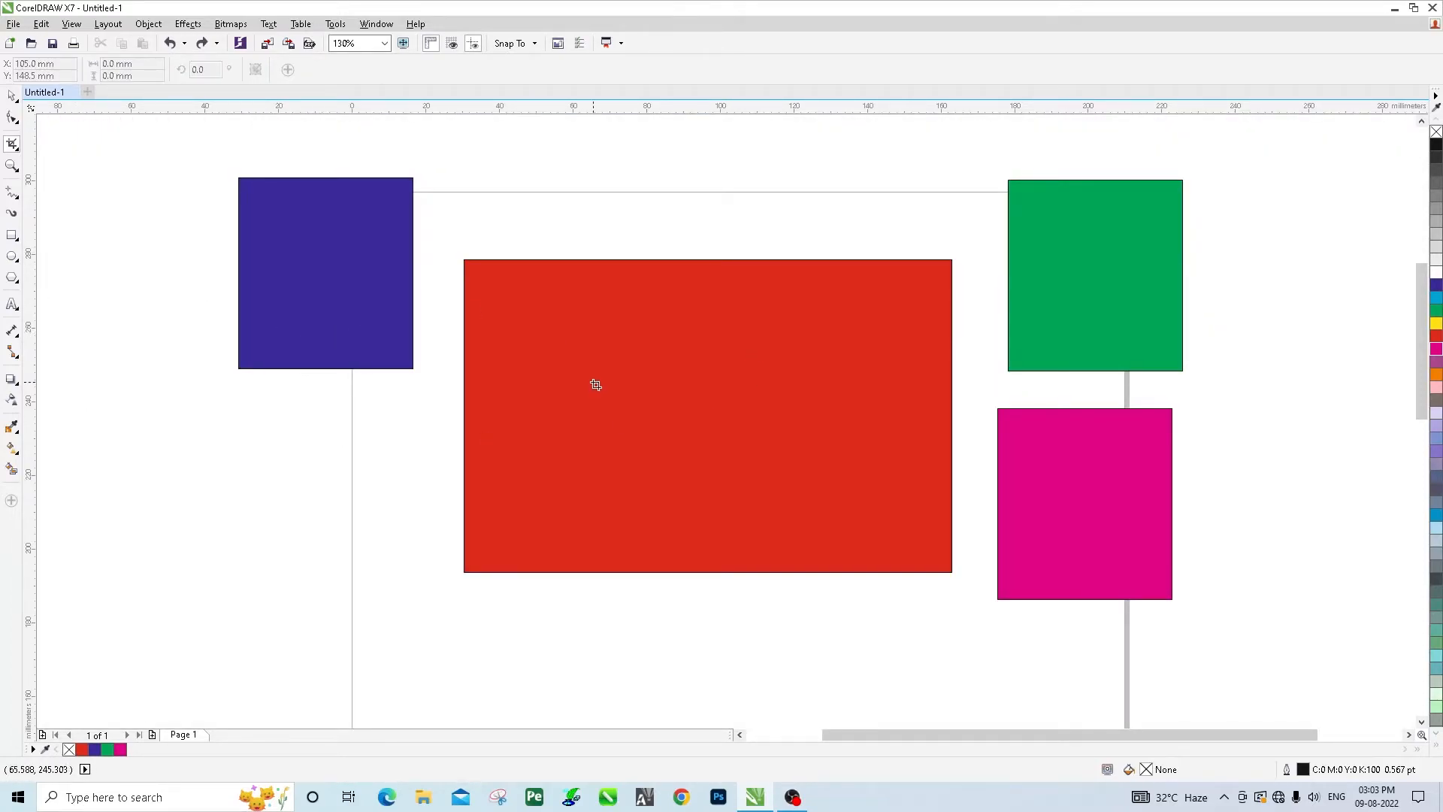
pyautogui.press('space')
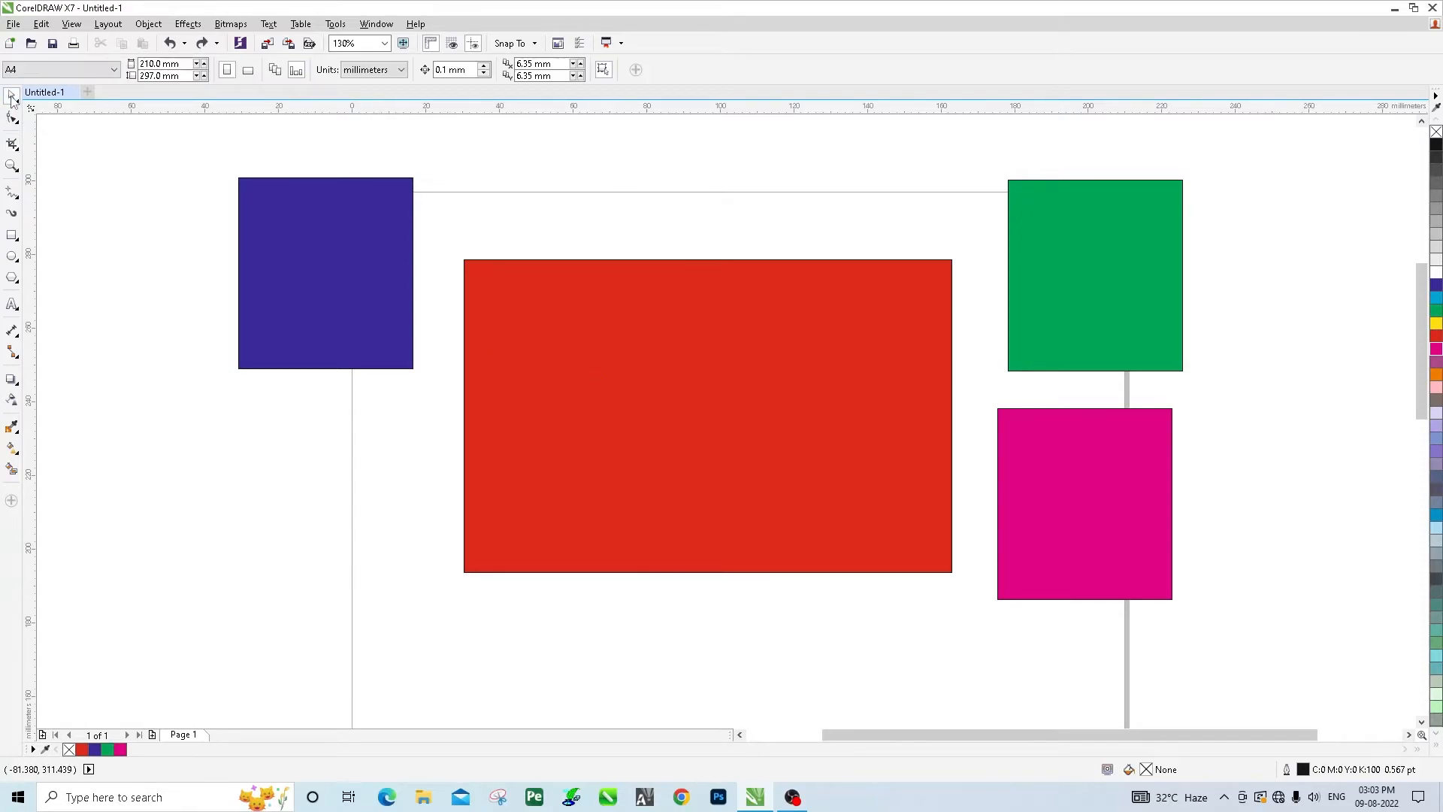
# Step: Outline a crop area about 87 × 65 mm inside the red rectangle and change the document units to inches
pyautogui.click(12, 143)
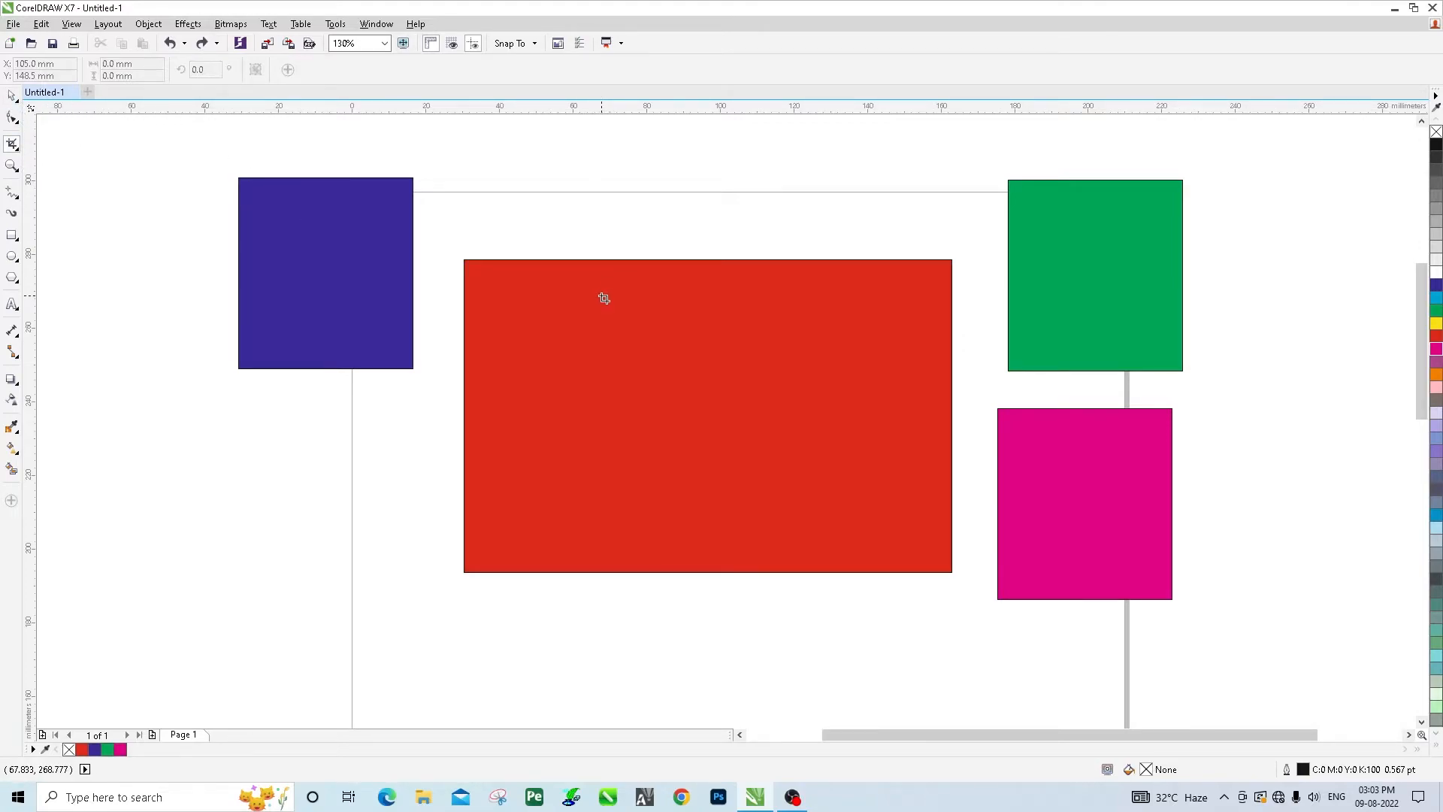
pyautogui.moveTo(549, 299)
pyautogui.mouseDown()
pyautogui.moveTo(922, 519)
pyautogui.moveTo(871, 537)
pyautogui.mouseUp()
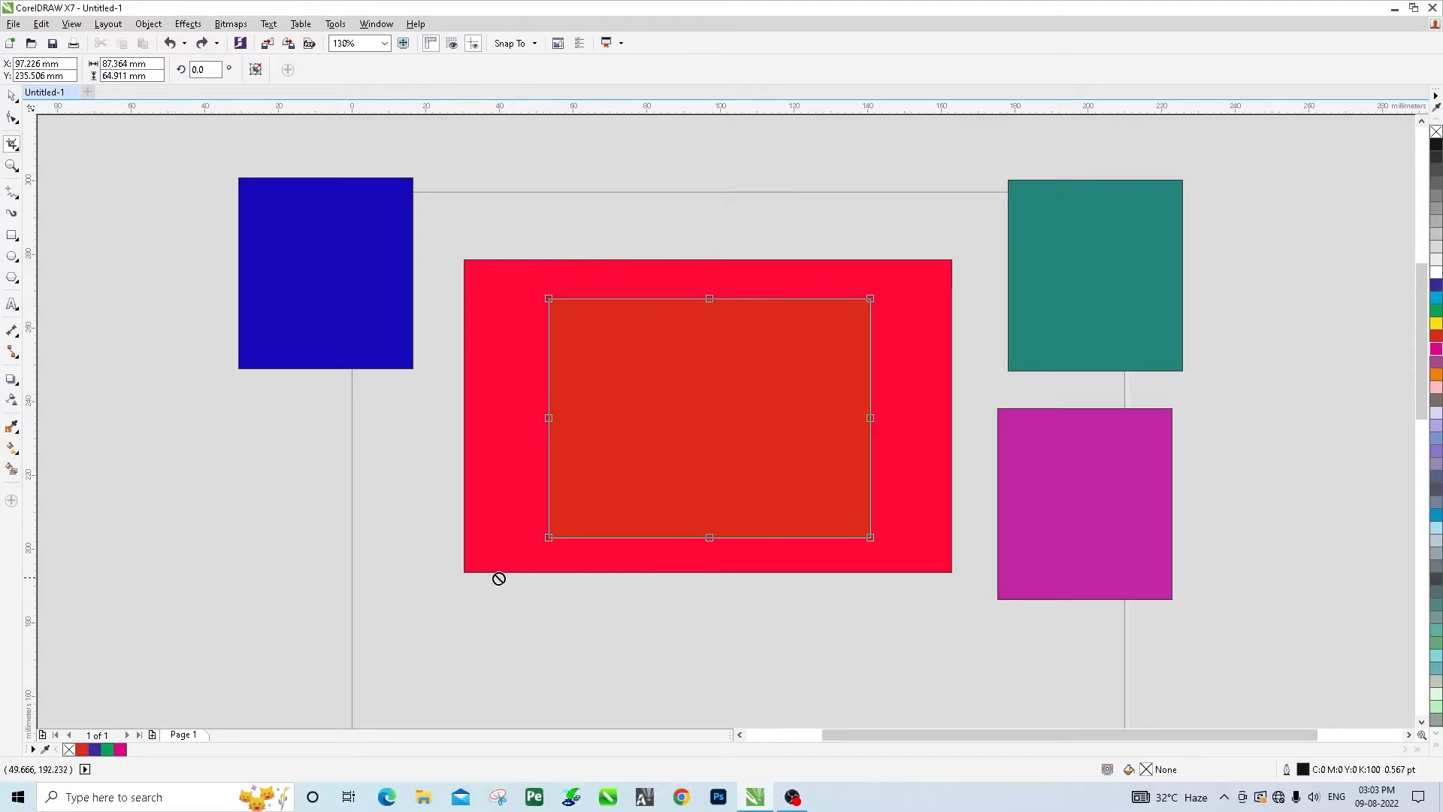
pyautogui.click(12, 96)
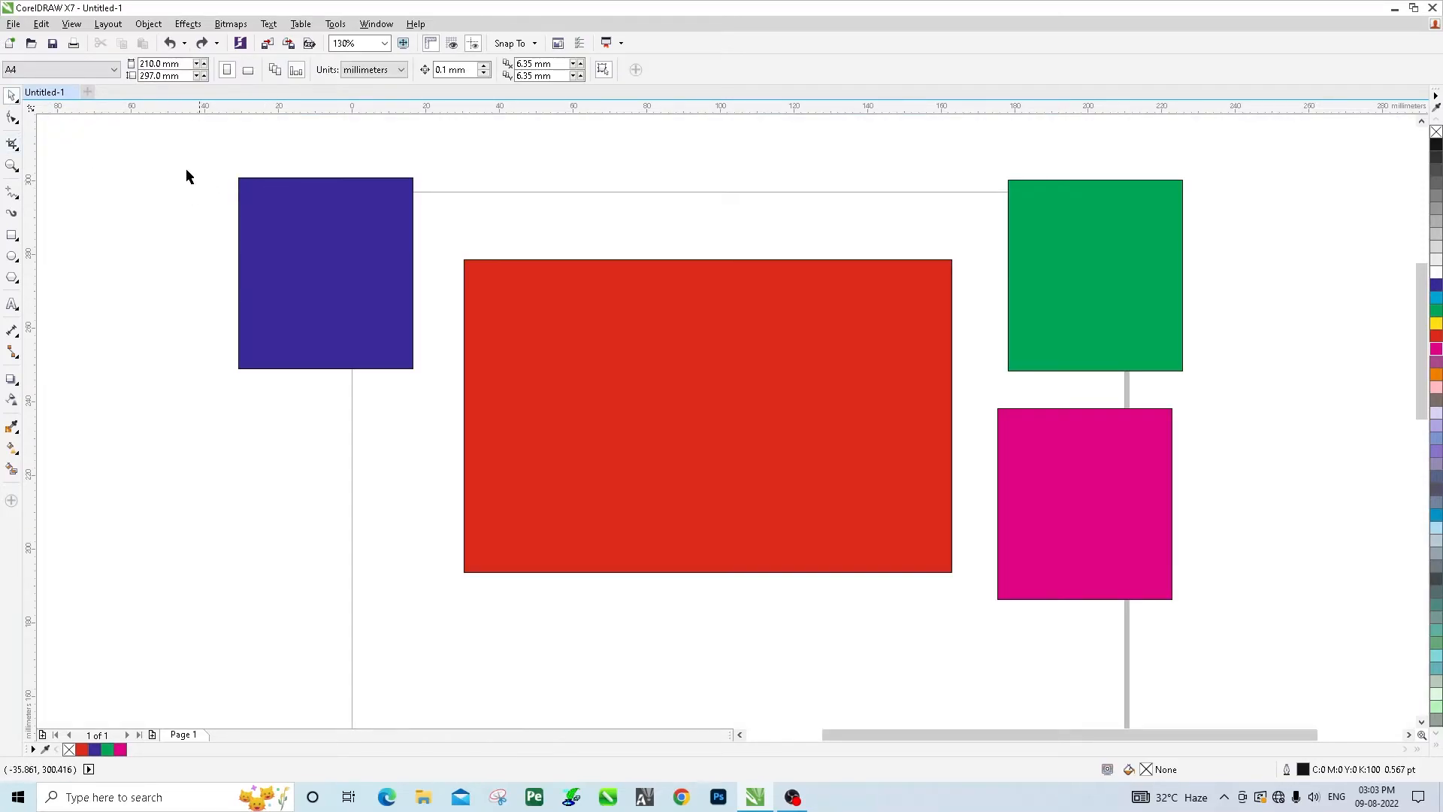
pyautogui.click(369, 69)
pyautogui.click(361, 85)
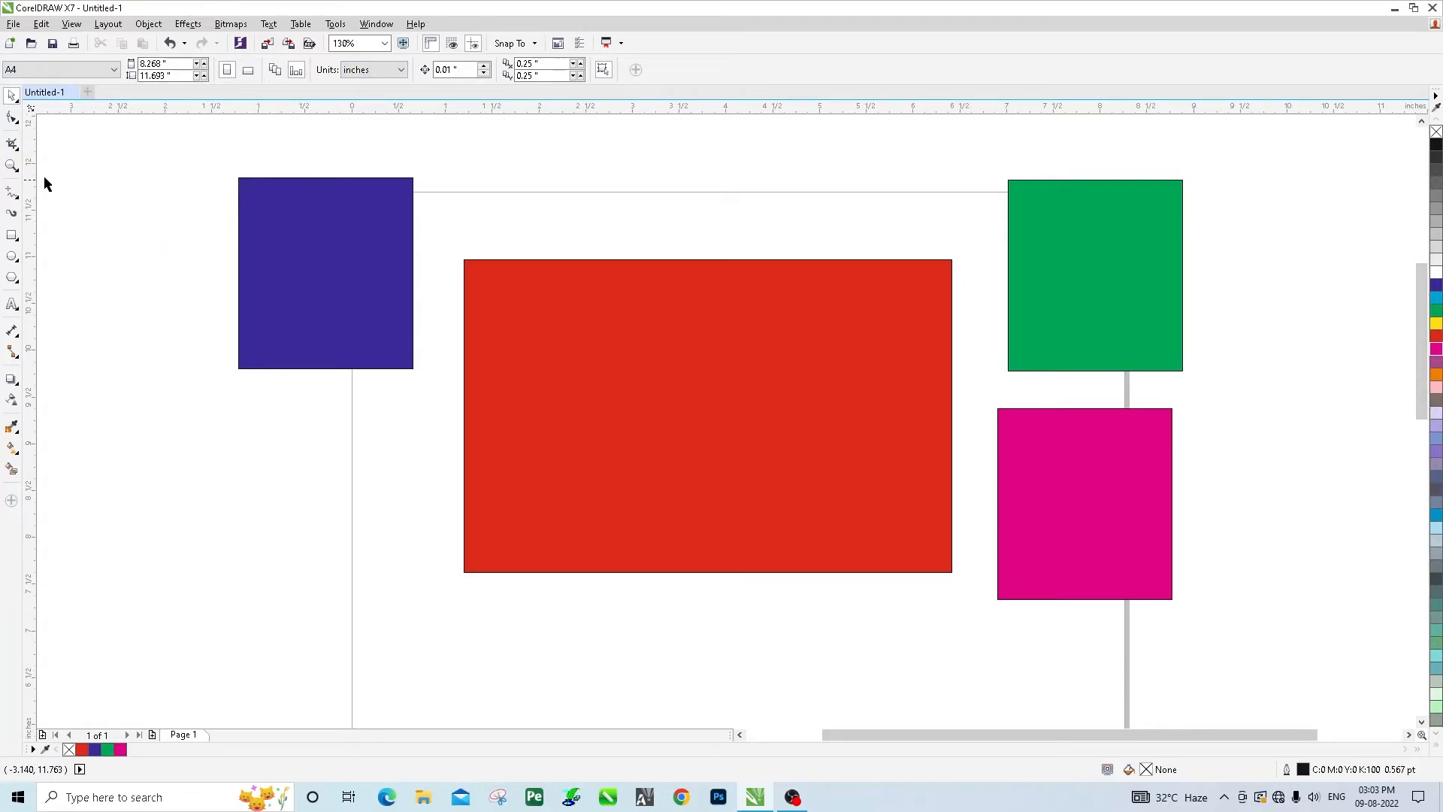
# Step: Set the crop area to 2 × 2 inches and crop the whole drawing to it
pyautogui.click(12, 145)
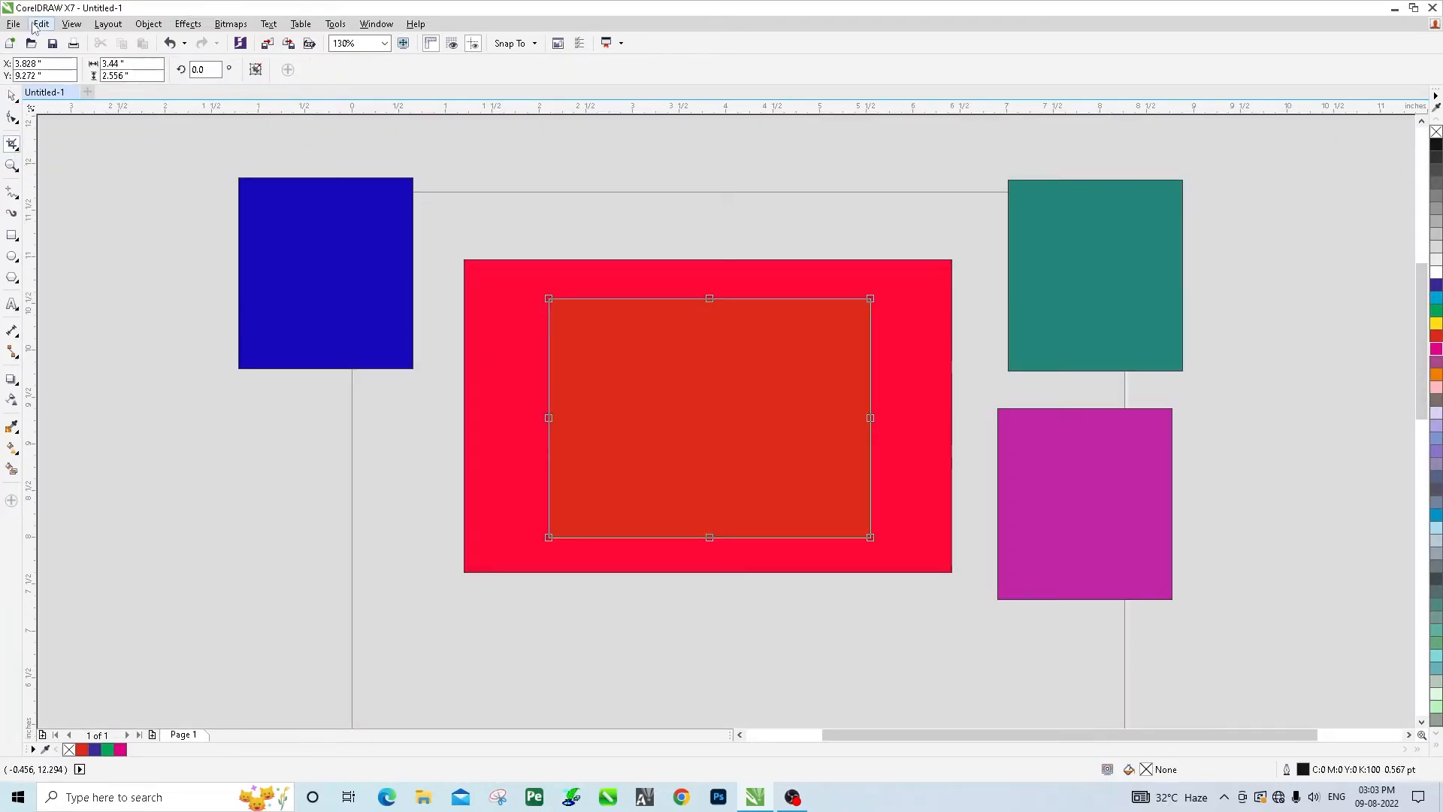
pyautogui.click(135, 62)
pyautogui.write('2')
pyautogui.press('Tab')
pyautogui.write('2')
pyautogui.press('Return')
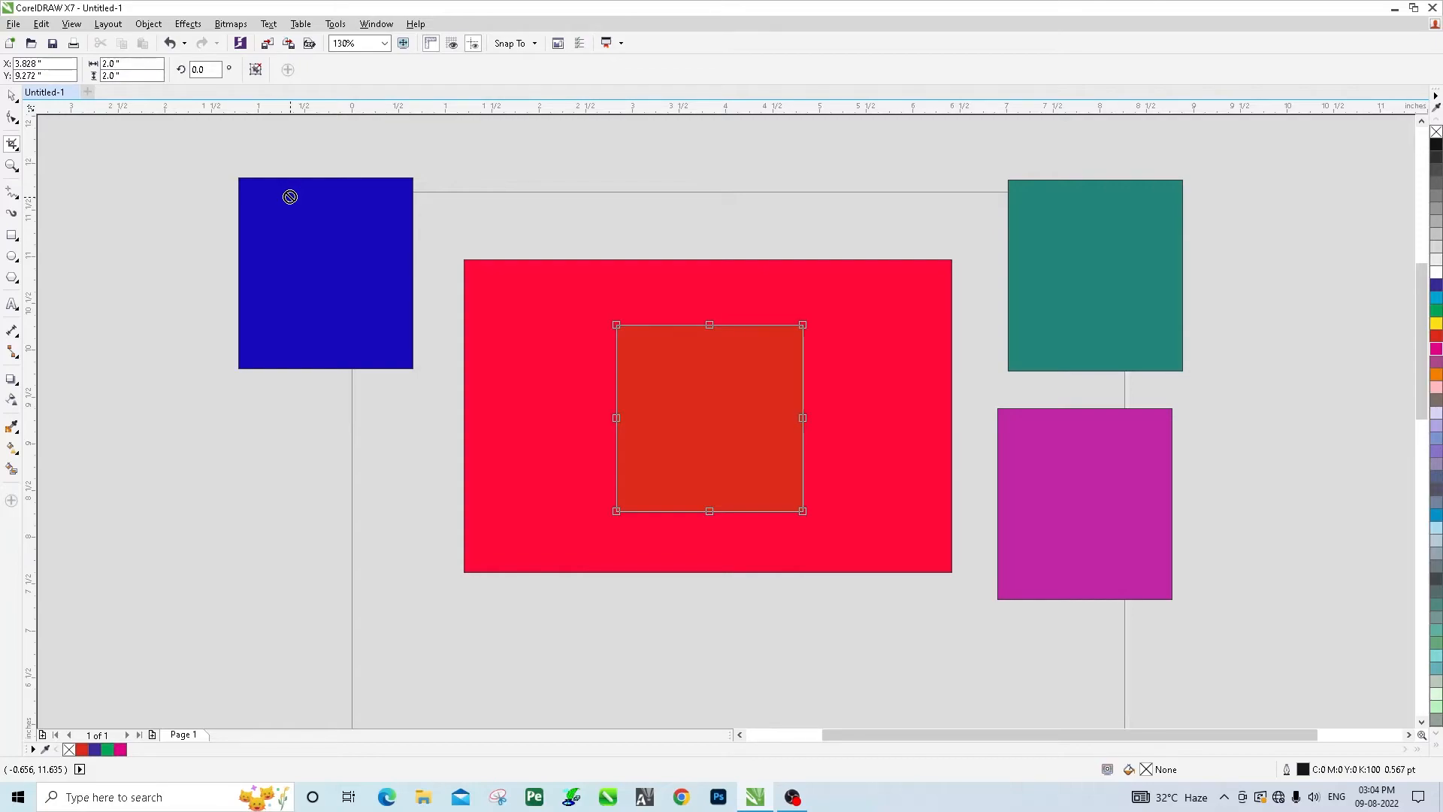
pyautogui.press('Return')
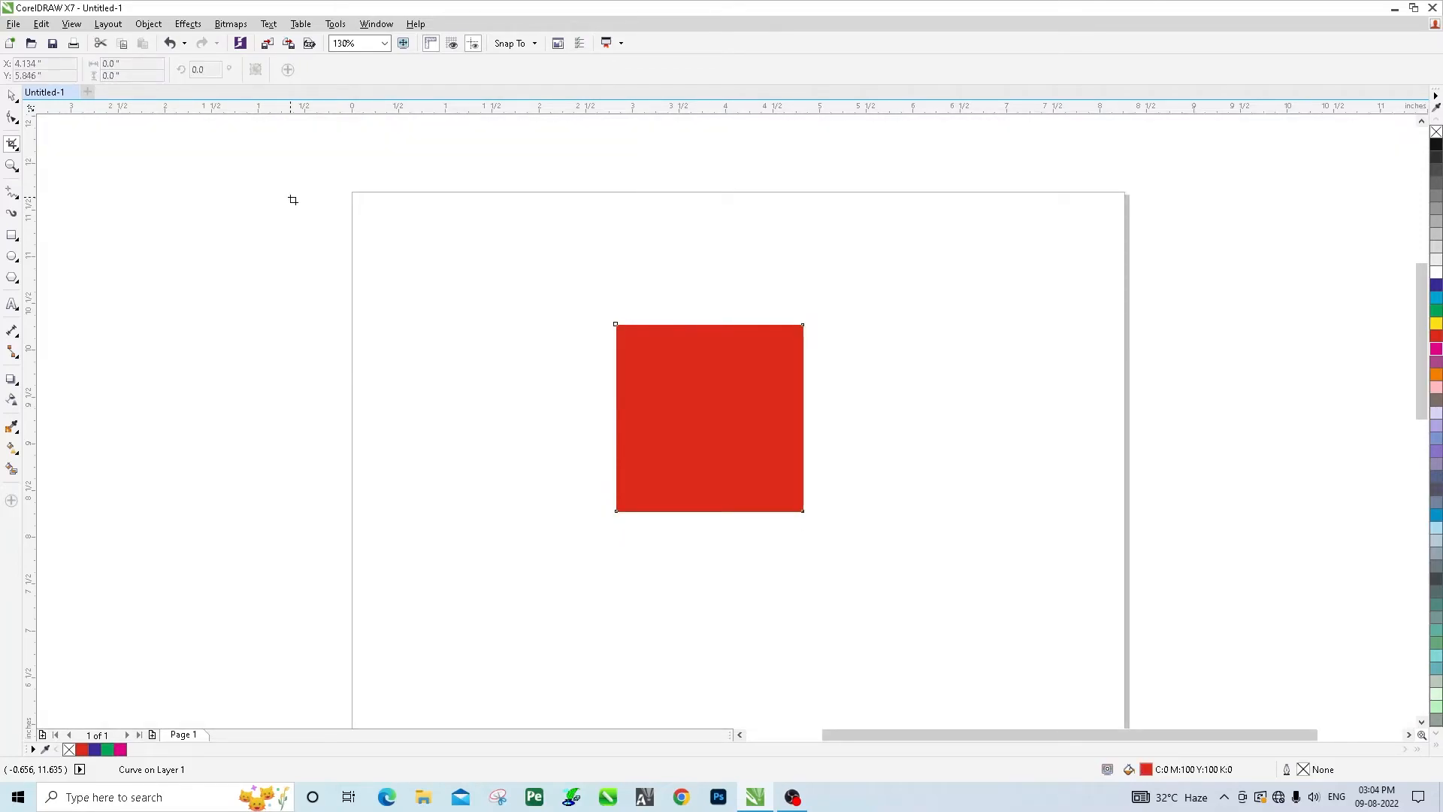
# Step: Undo the 2 × 2 inch crop and delete the red rectangle
pyautogui.hotkey('ctrl', 'z')
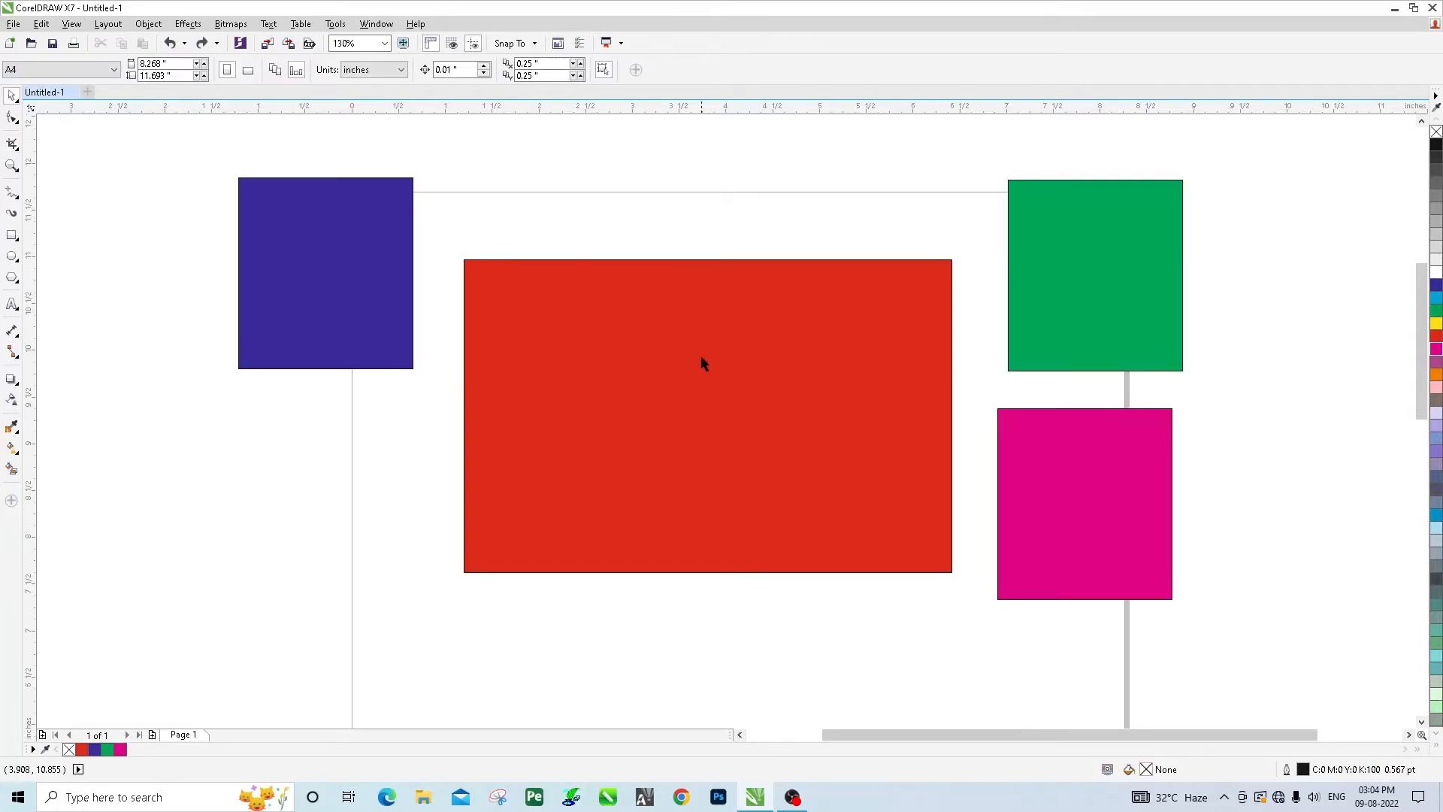
pyautogui.click(701, 357)
pyautogui.press('Delete')
# Step: Import the photo IMG_20180302_174728_HDR and place it between the blue and green rectangles at about 3.5 × 4.7 inches
pyautogui.hotkey('ctrl', 'i')
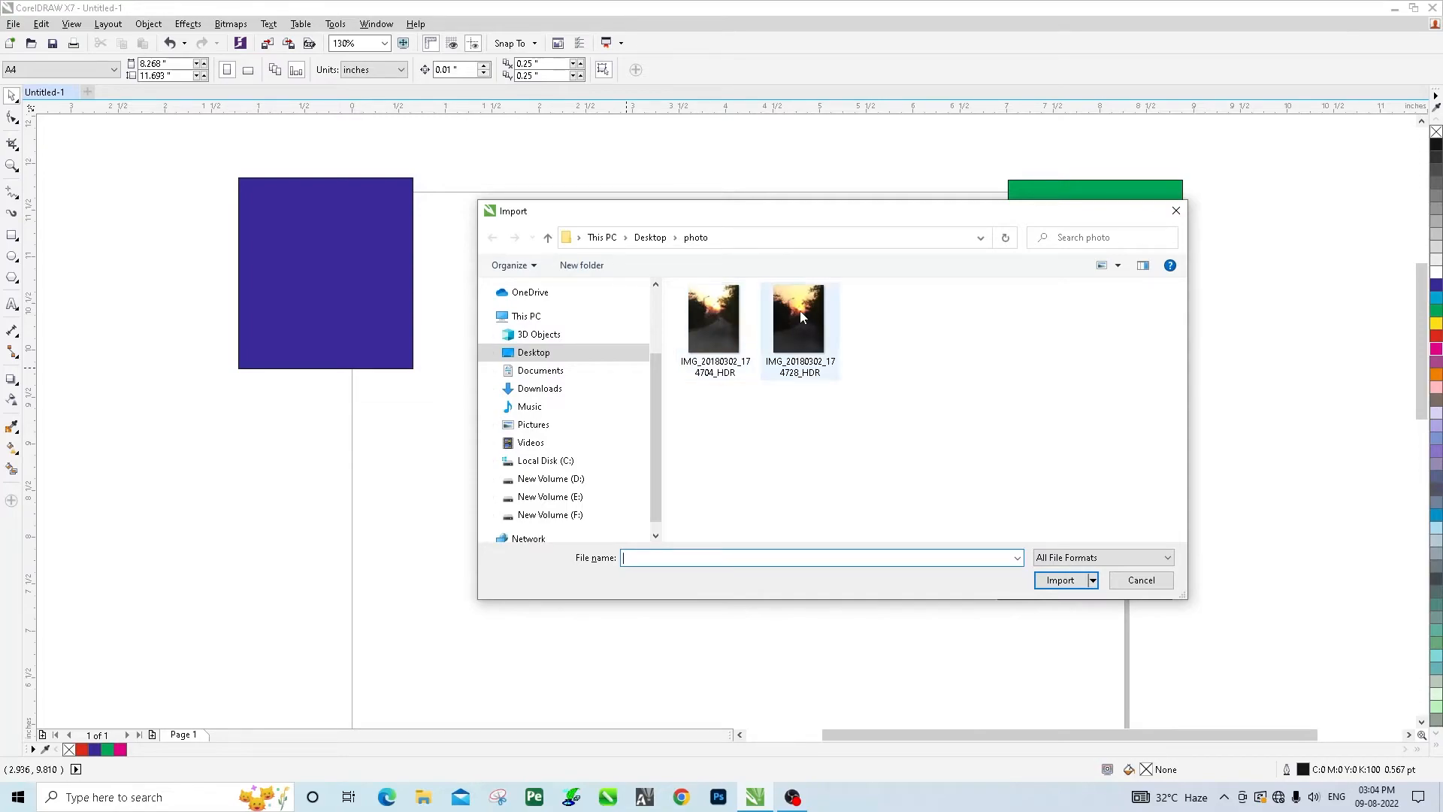
pyautogui.click(801, 310)
pyautogui.click(1064, 693)
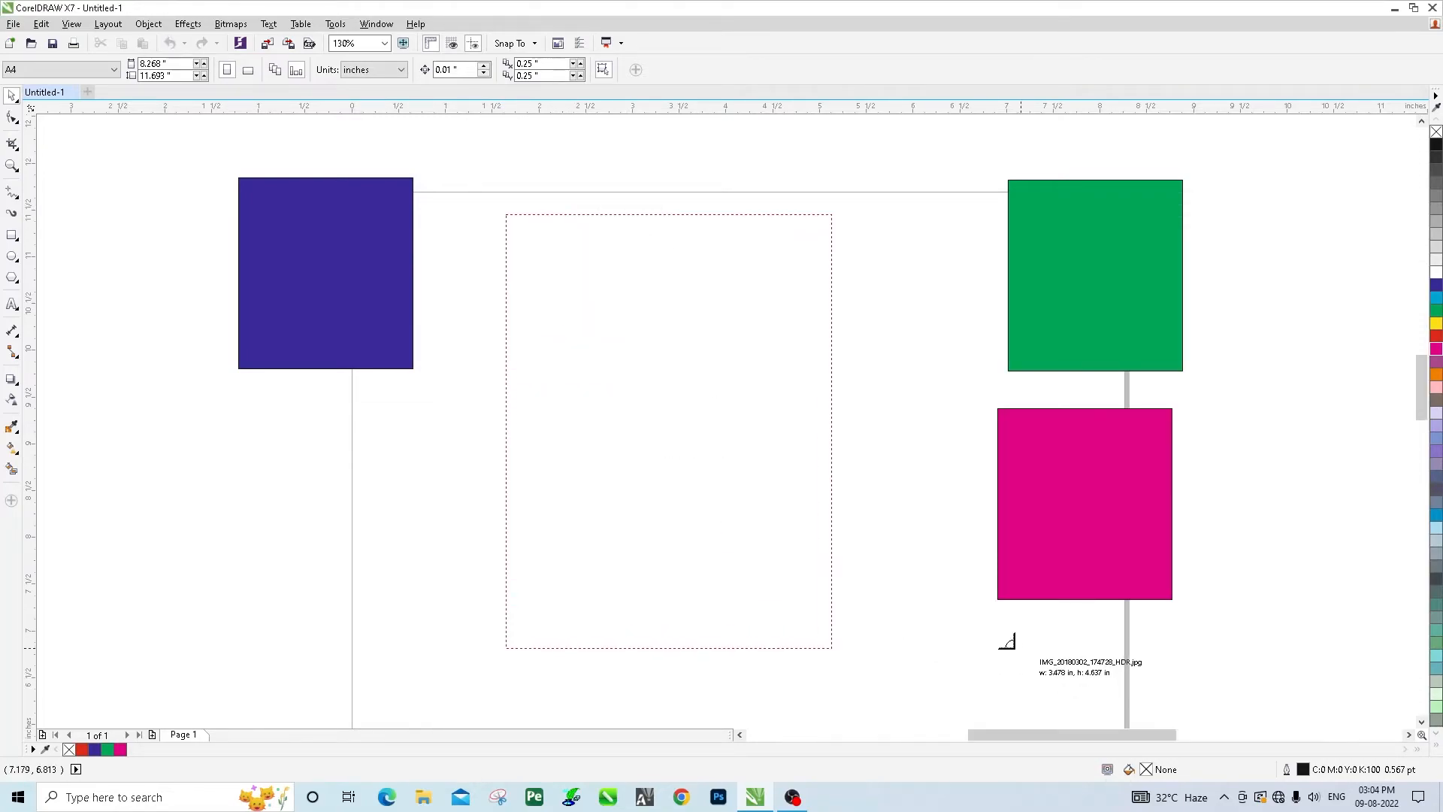
pyautogui.press('Return')
pyautogui.click(232, 413)
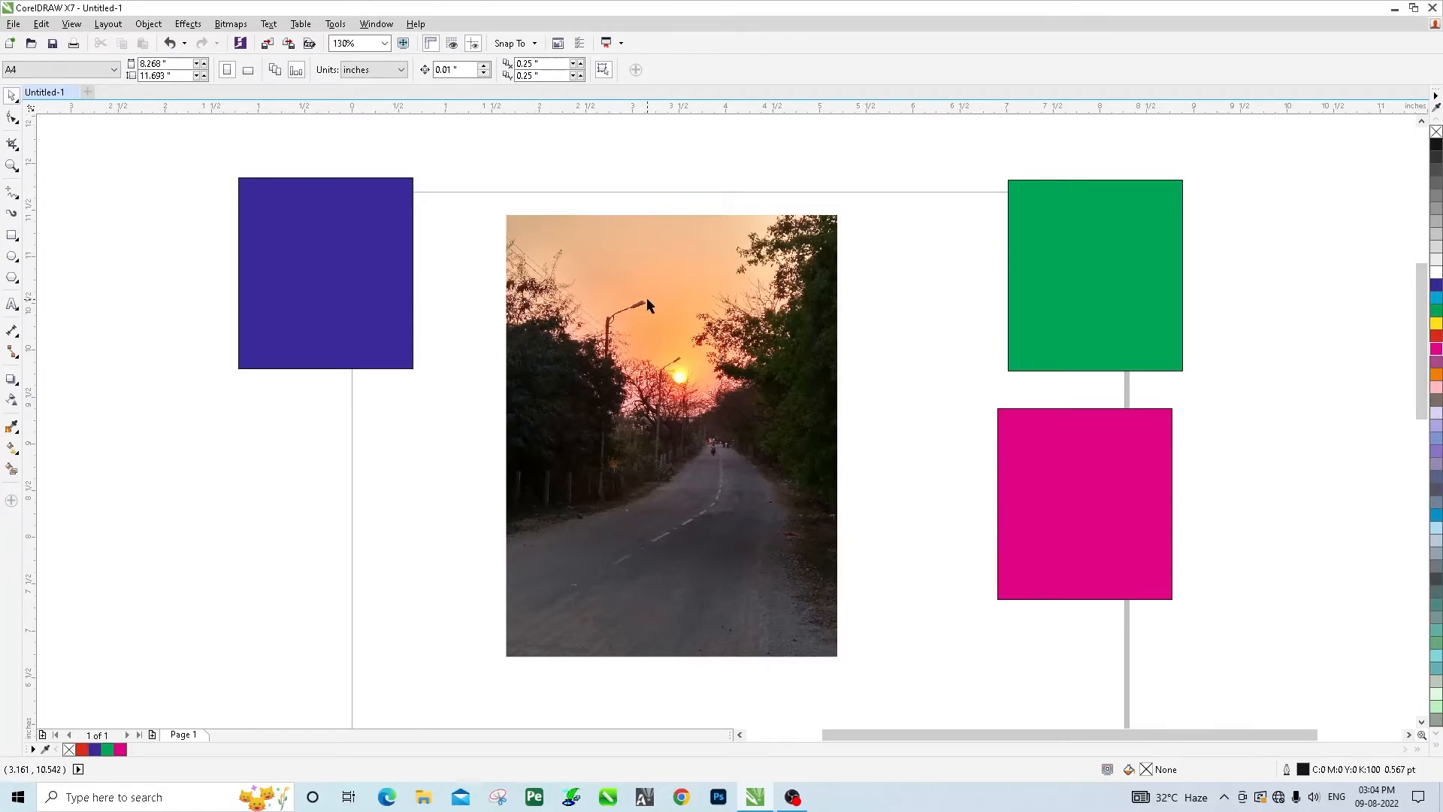
# Step: With nothing selected, crop the whole drawing to a 2 × 2 inch area on the photo and undo the crop
pyautogui.click(12, 143)
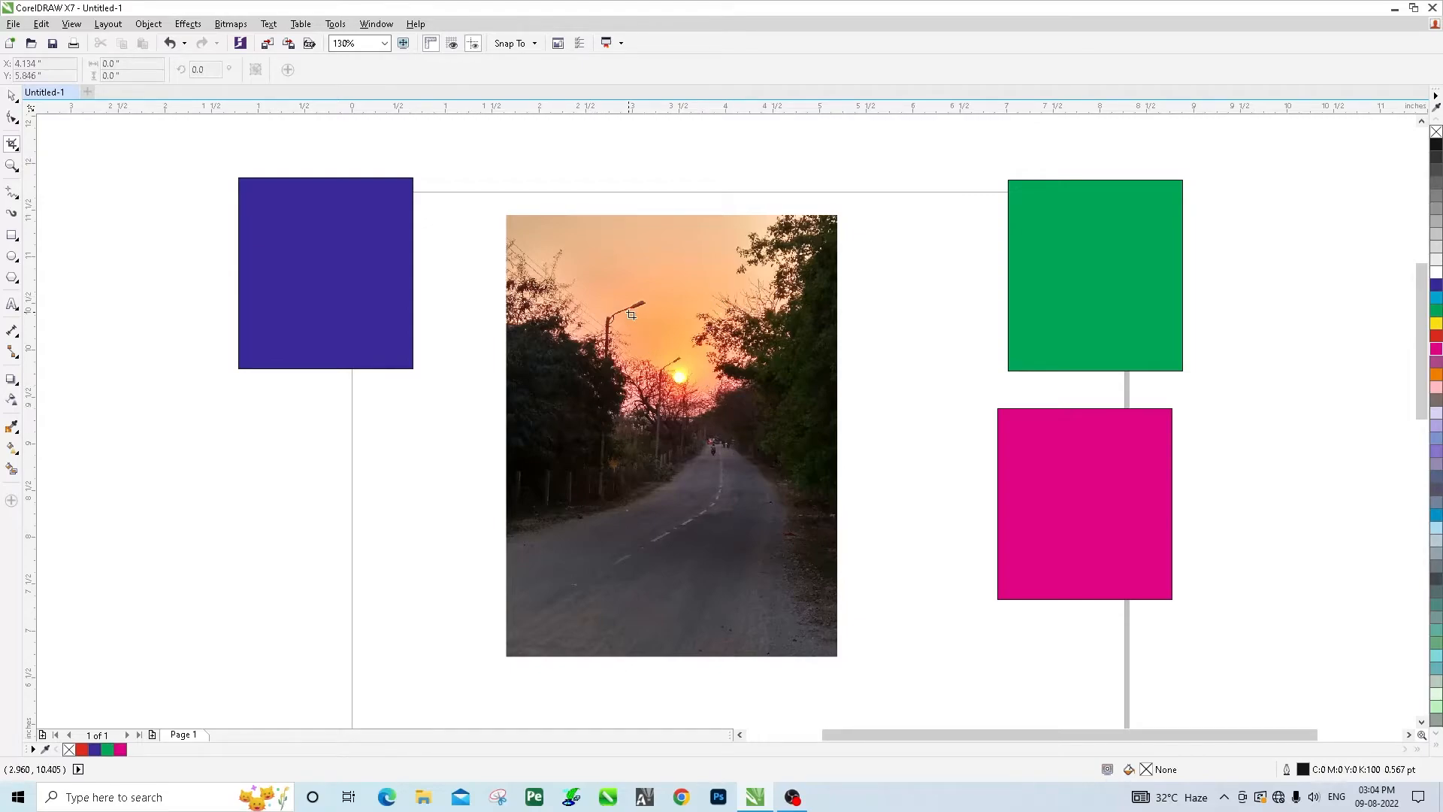
pyautogui.moveTo(603, 294); pyautogui.dragTo(763, 463)
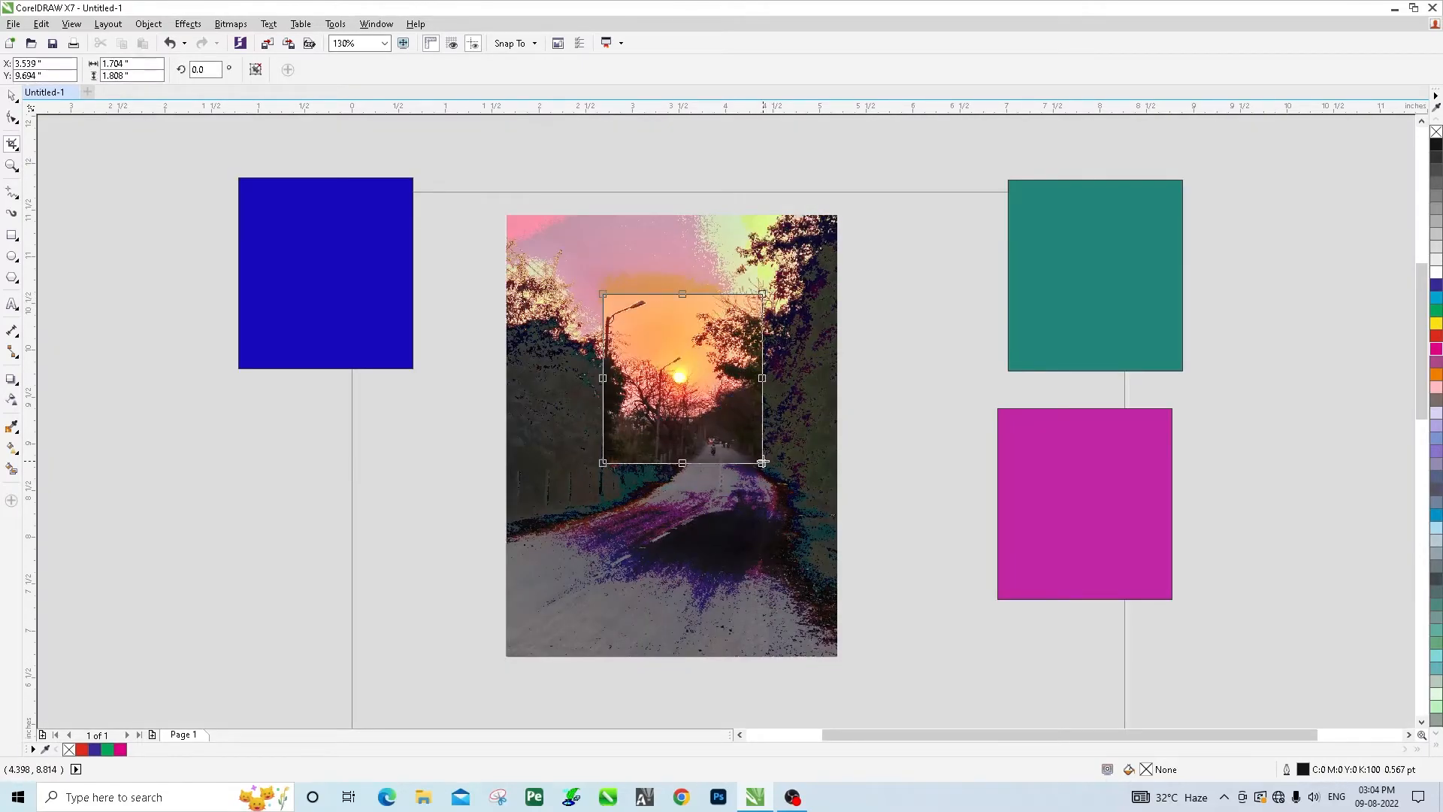
pyautogui.moveTo(136, 64); pyautogui.dragTo(42, 76)
pyautogui.write('2')
pyautogui.press('Tab')
pyautogui.write('2')
pyautogui.press('Return')
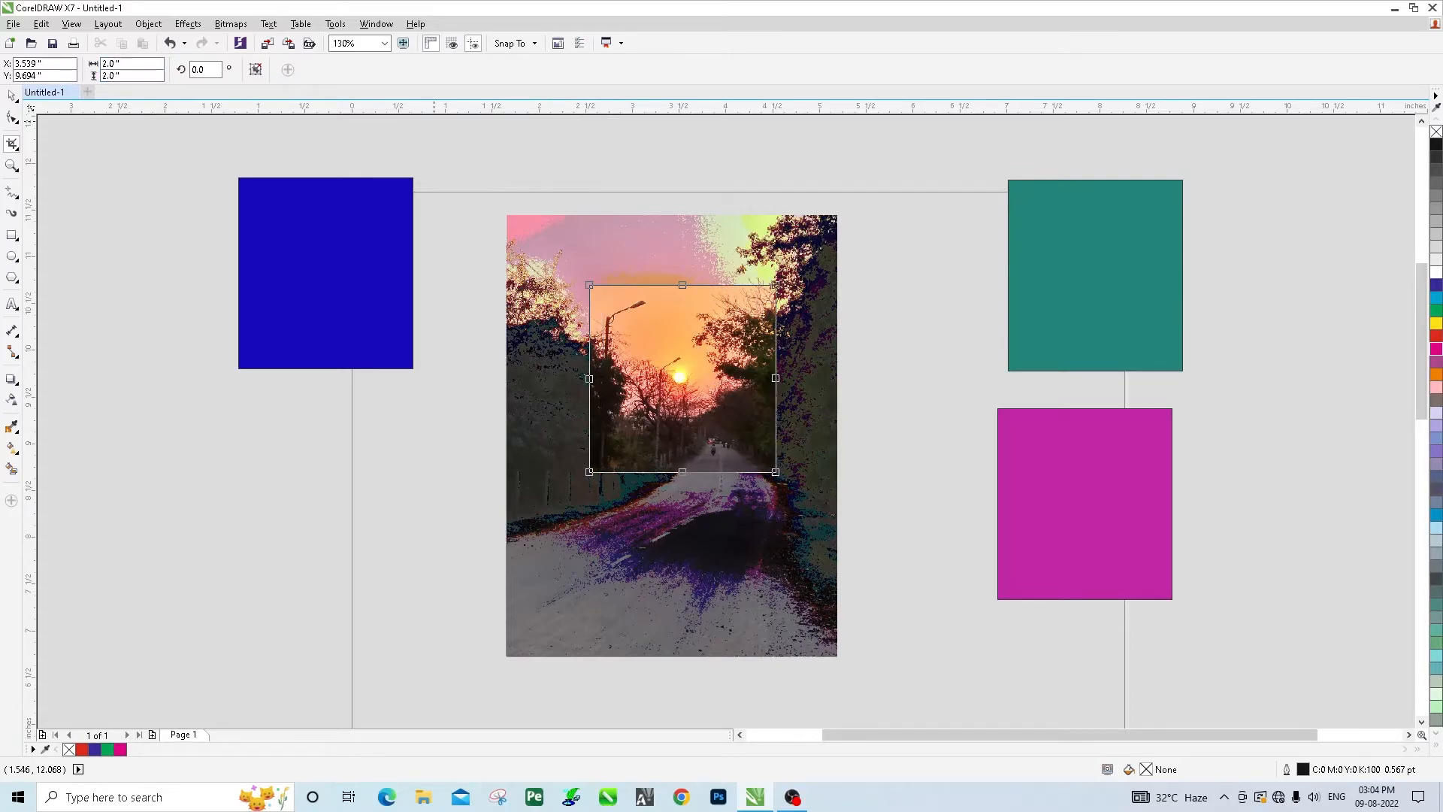
pyautogui.doubleClick(688, 317)
pyautogui.hotkey('ctrl', 'z')
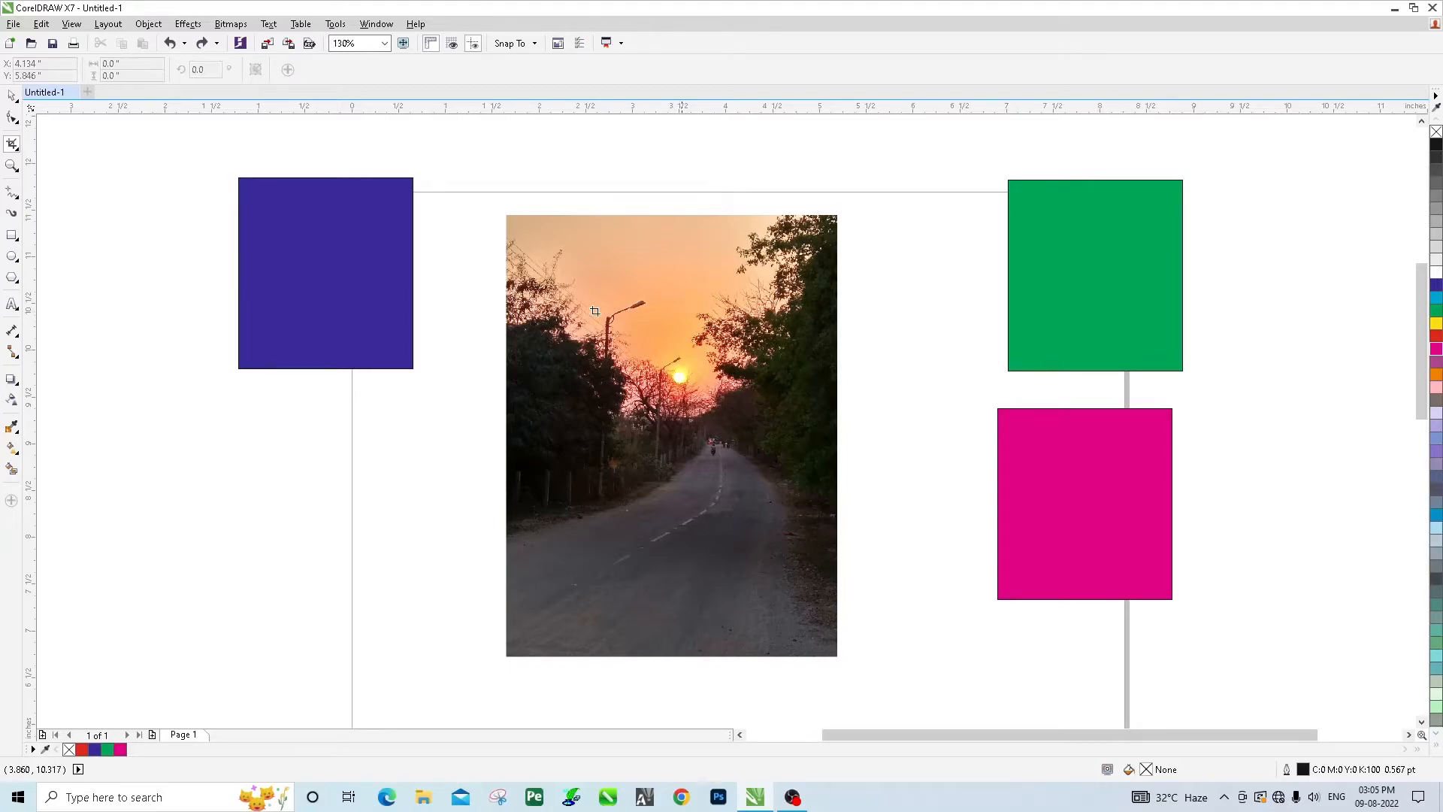
# Step: Outline a crop area about 2.7 × 2.6 inches on the photo and cancel it
pyautogui.moveTo(557, 270); pyautogui.dragTo(811, 513)
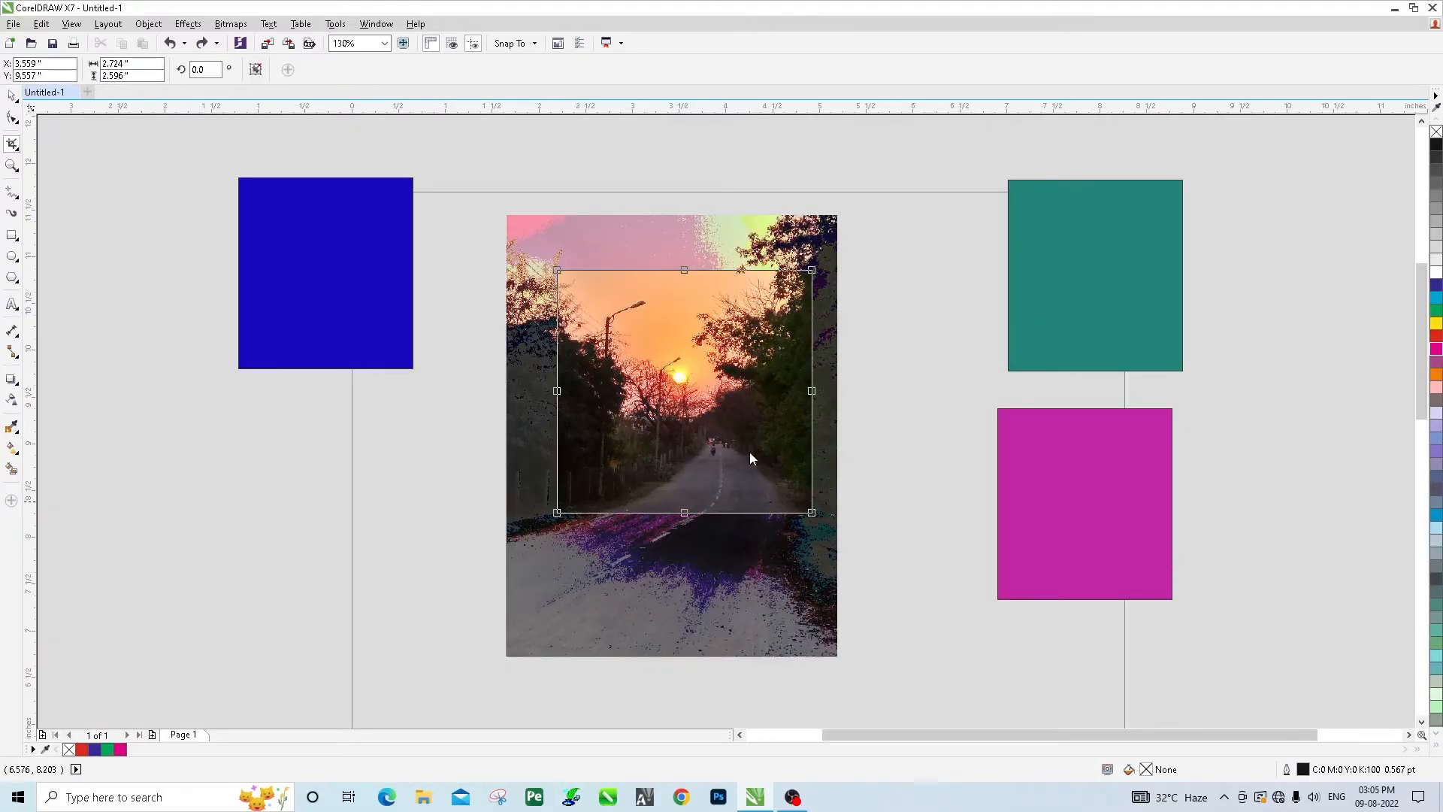
pyautogui.press('Escape')
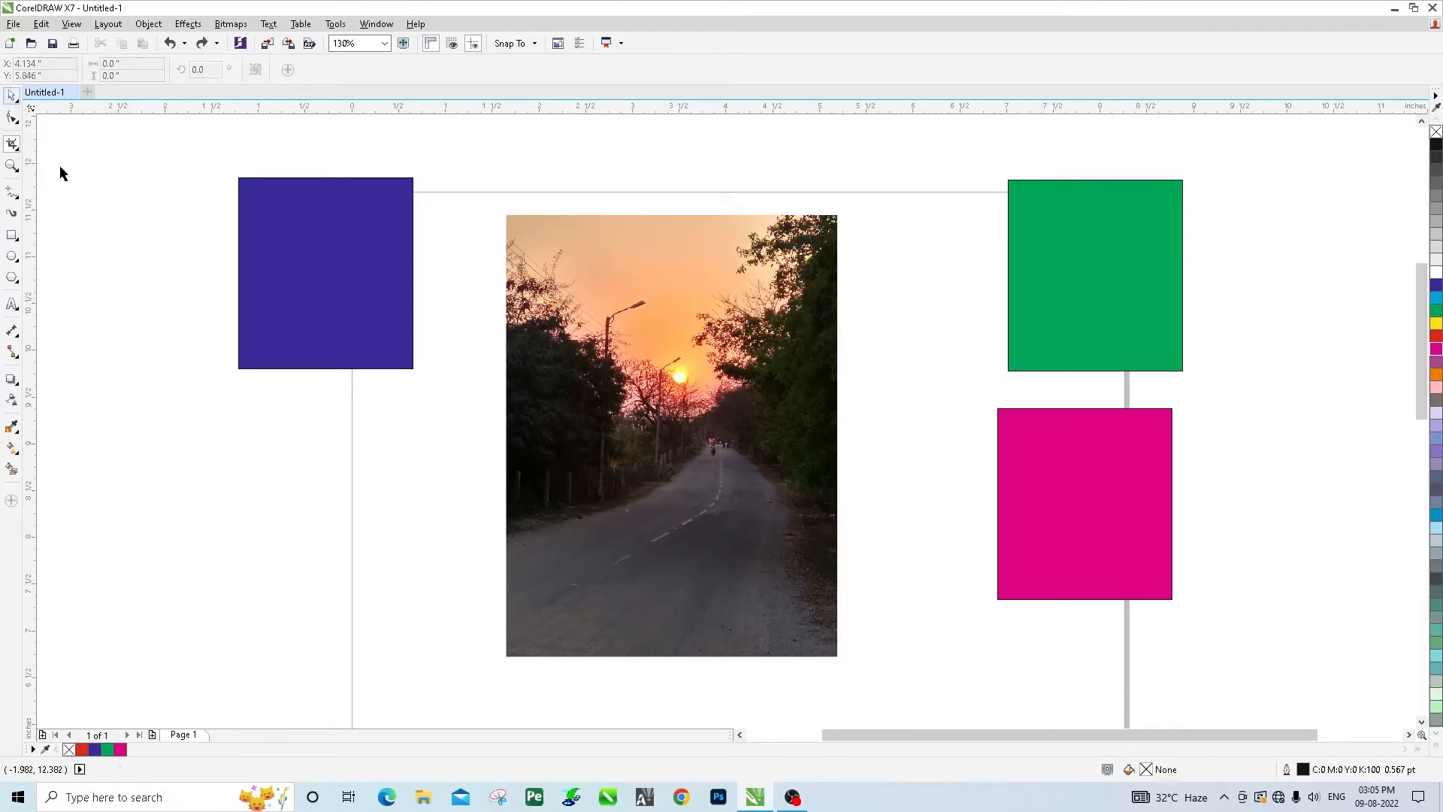
# Step: Select the photo, outline a crop area around the sun with the Crop tool, and set it to 2 × 2 inches
pyautogui.click(11, 96)
pyautogui.click(13, 144)
pyautogui.moveTo(616, 304); pyautogui.dragTo(785, 472)
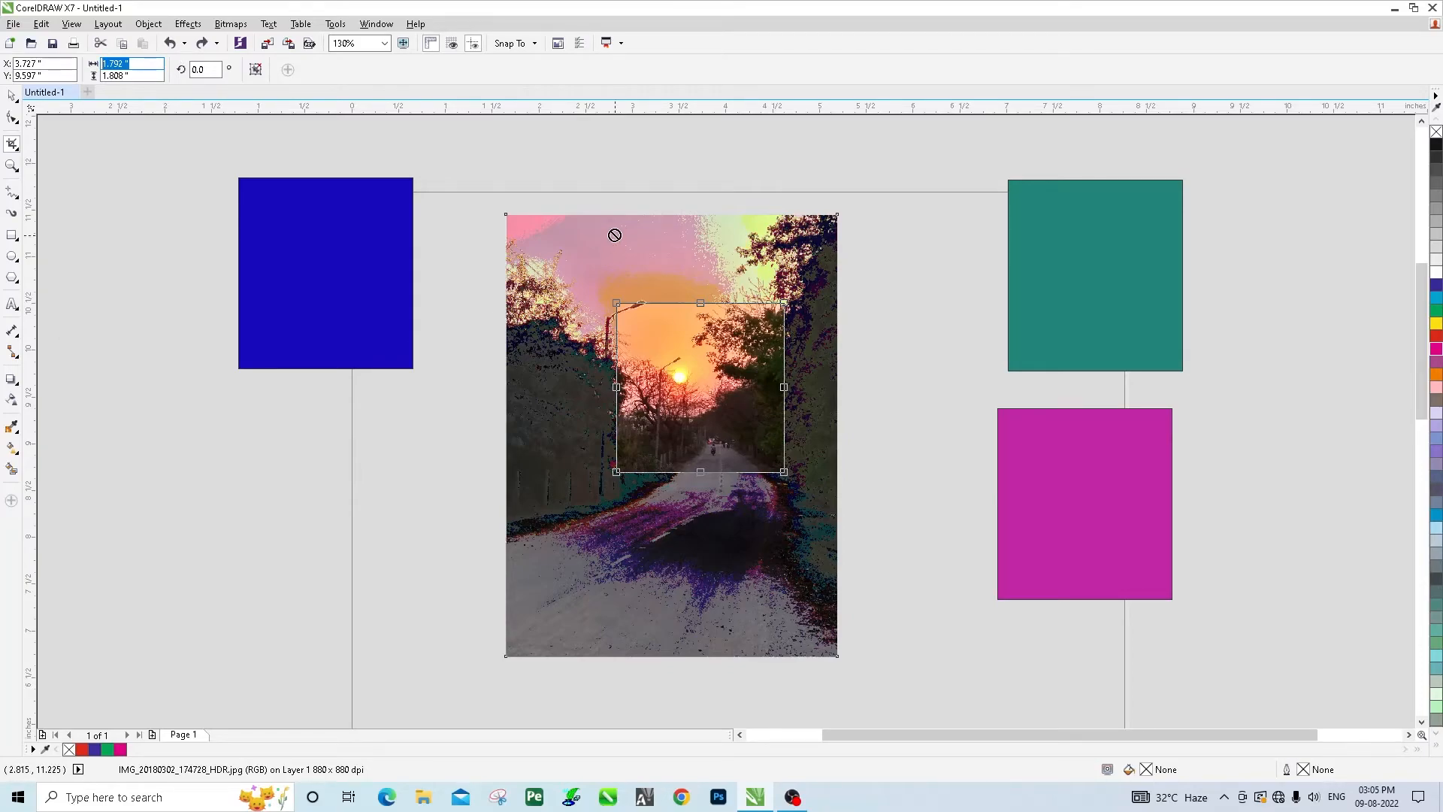
pyautogui.write('2')
pyautogui.press('Tab')
pyautogui.write('2')
pyautogui.press('Return')
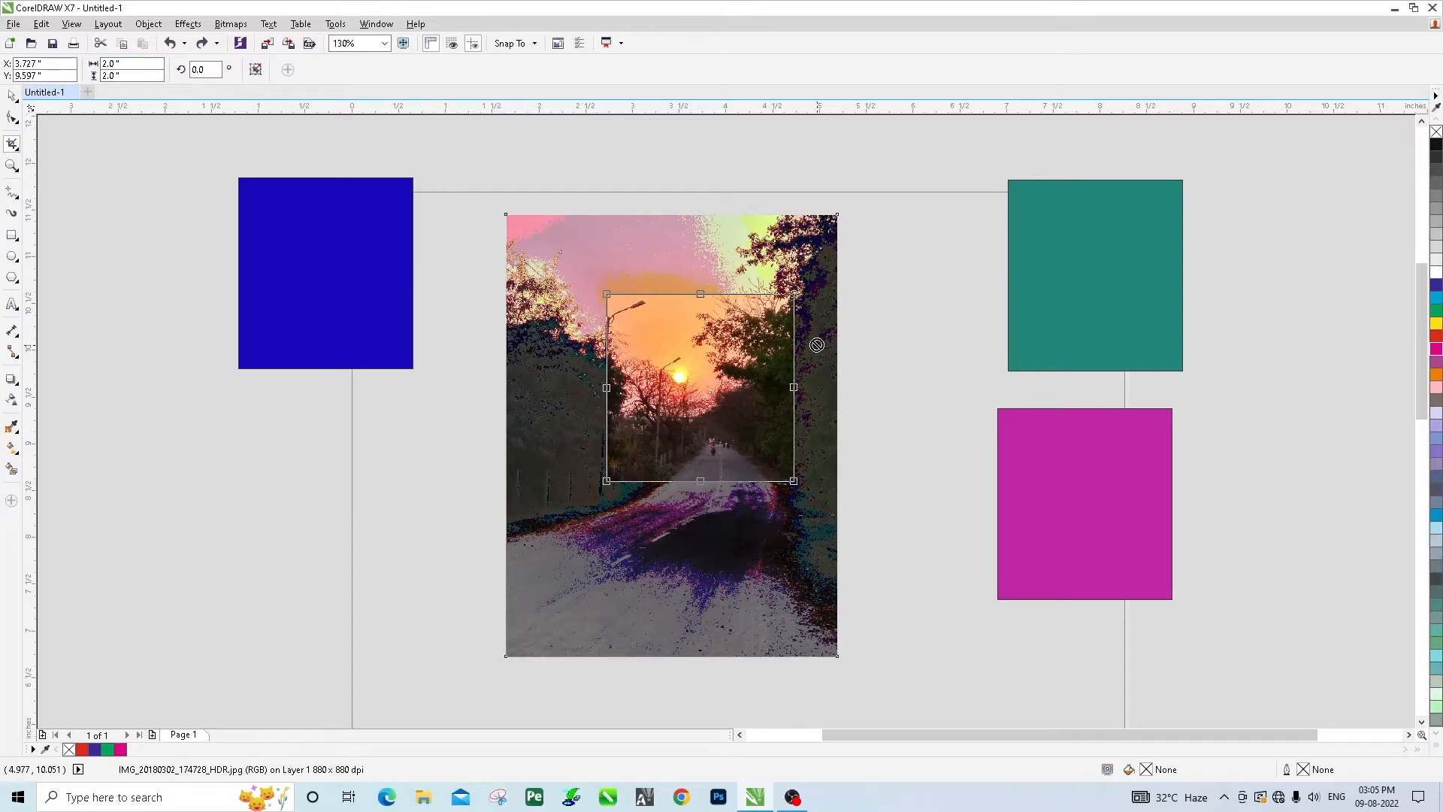
# Step: Shift the crop area slightly to the left, crop only the selected photo to it, and return to the Pick tool
pyautogui.moveTo(767, 334); pyautogui.dragTo(731, 350)
pyautogui.doubleClick(733, 348)
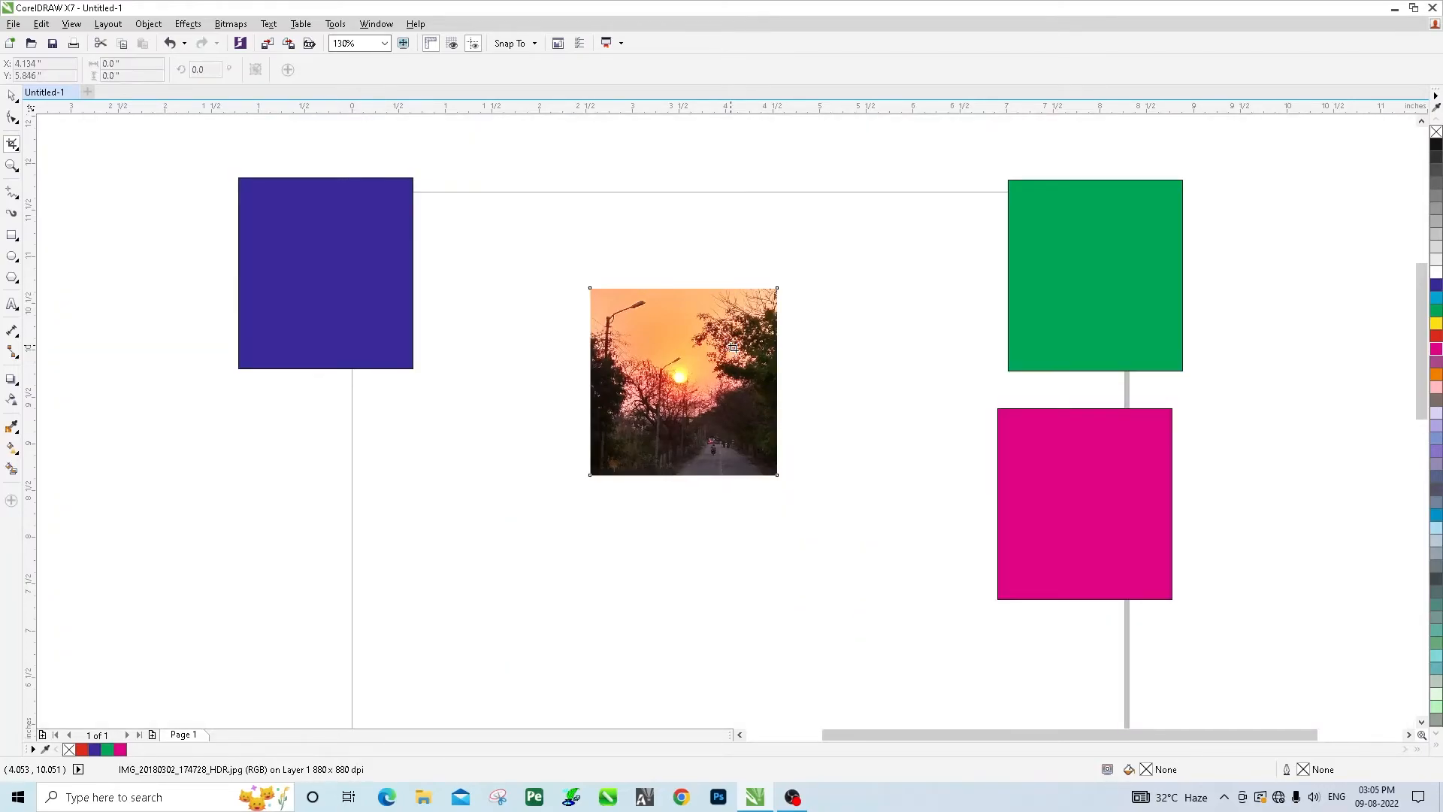
pyautogui.press('space')
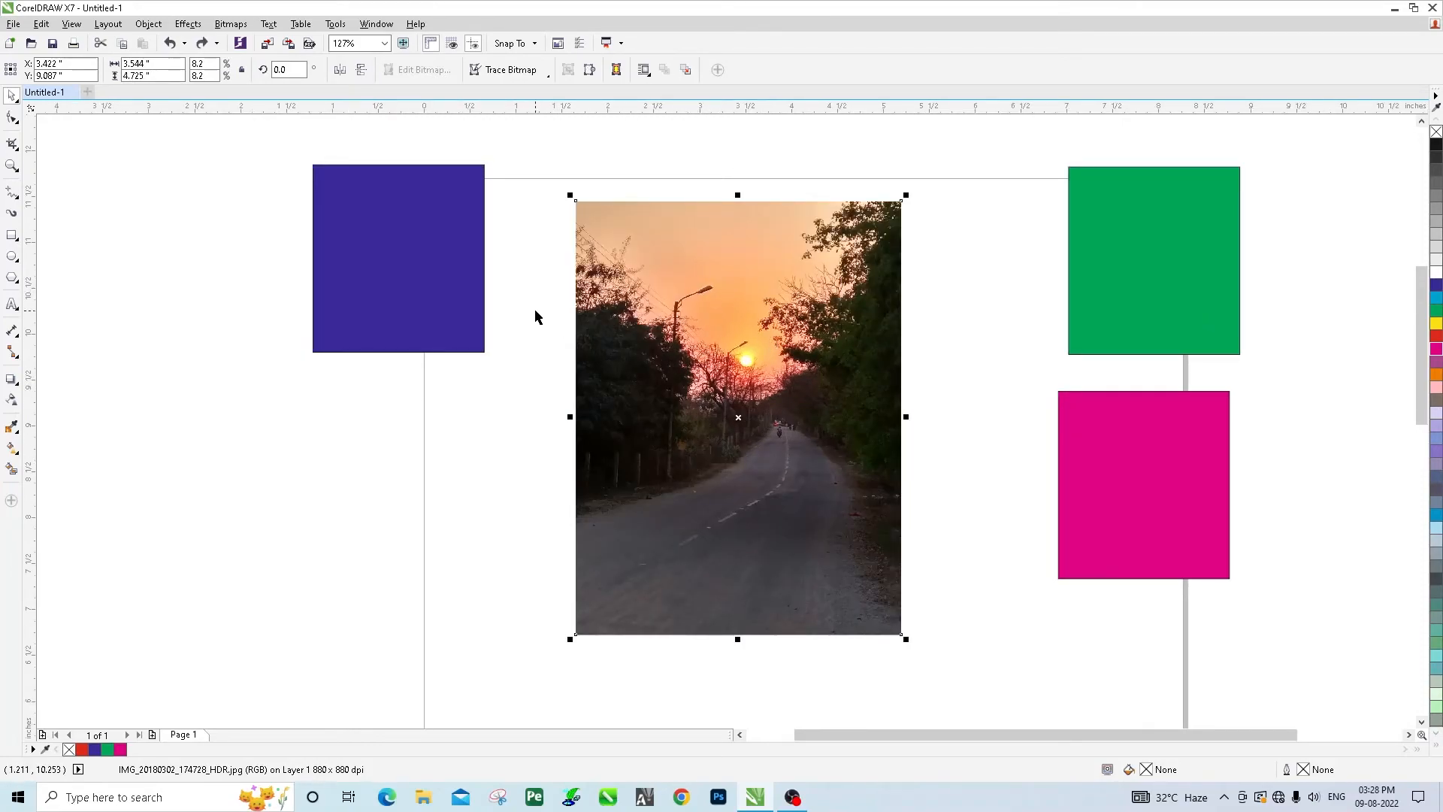
# Step: Outline a crop area about 2.15 × 1.69 inches on the selected full photo and set its rotation to 45°
pyautogui.click(12, 143)
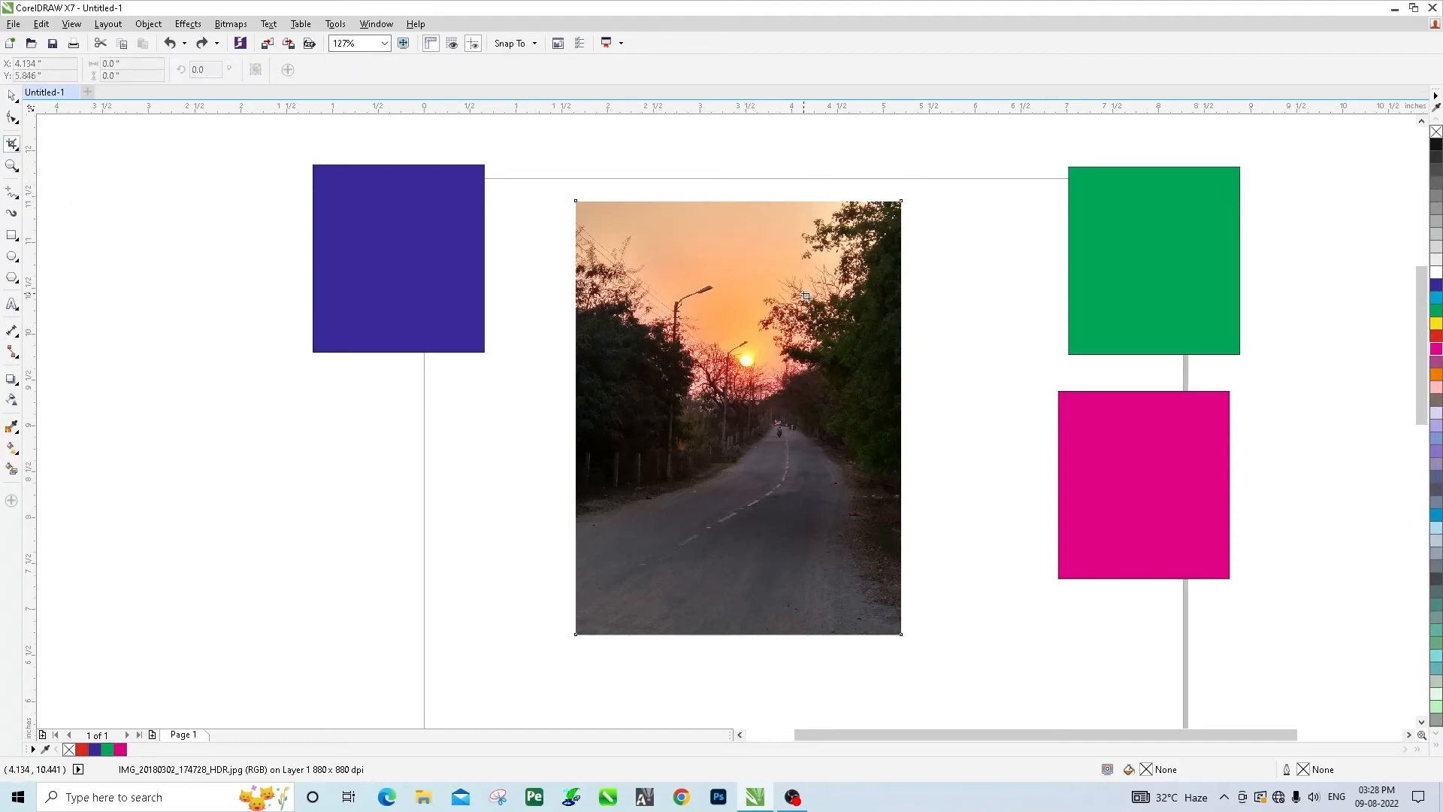
pyautogui.moveTo(664, 284); pyautogui.dragTo(860, 440)
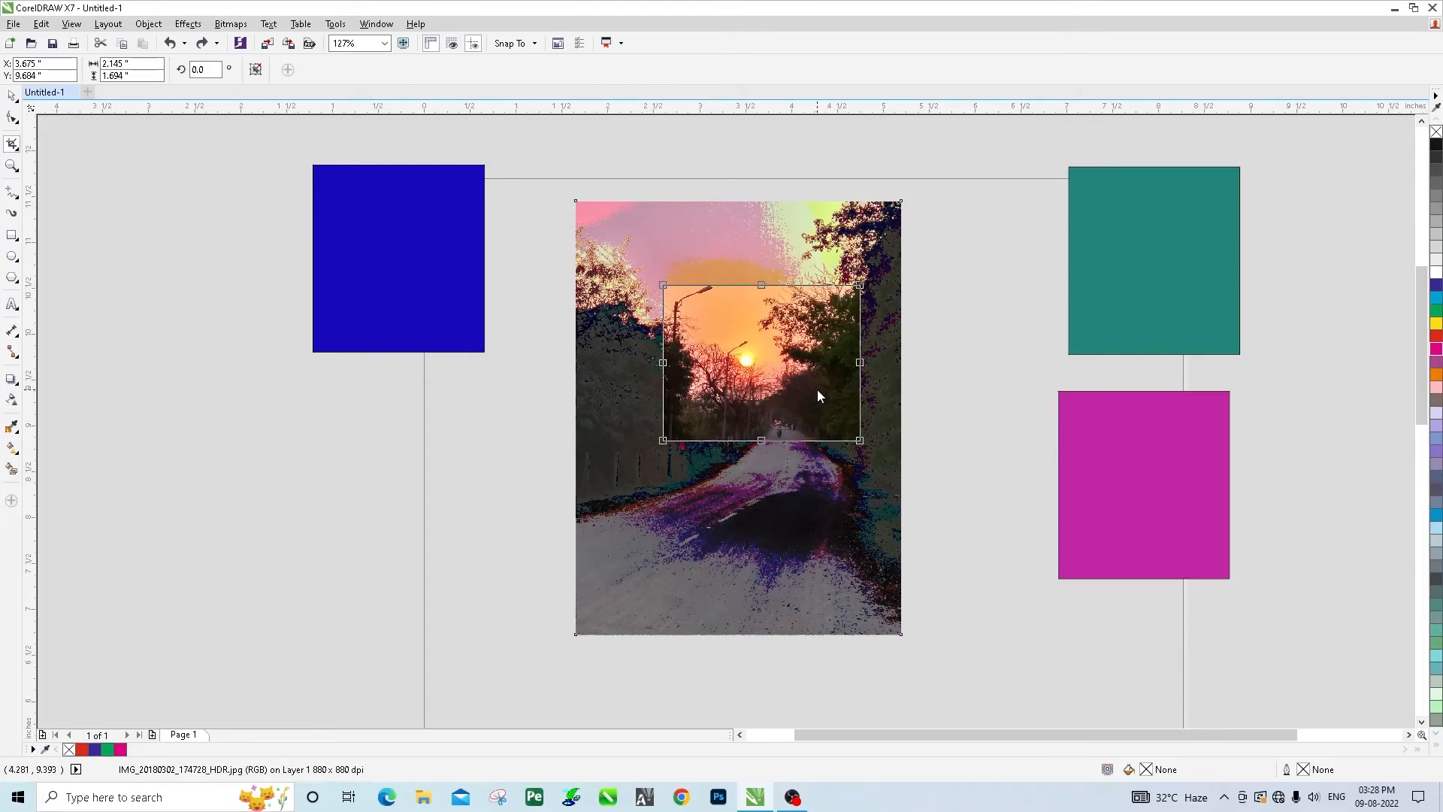
pyautogui.click(212, 71)
pyautogui.write('45')
pyautogui.press('Return')
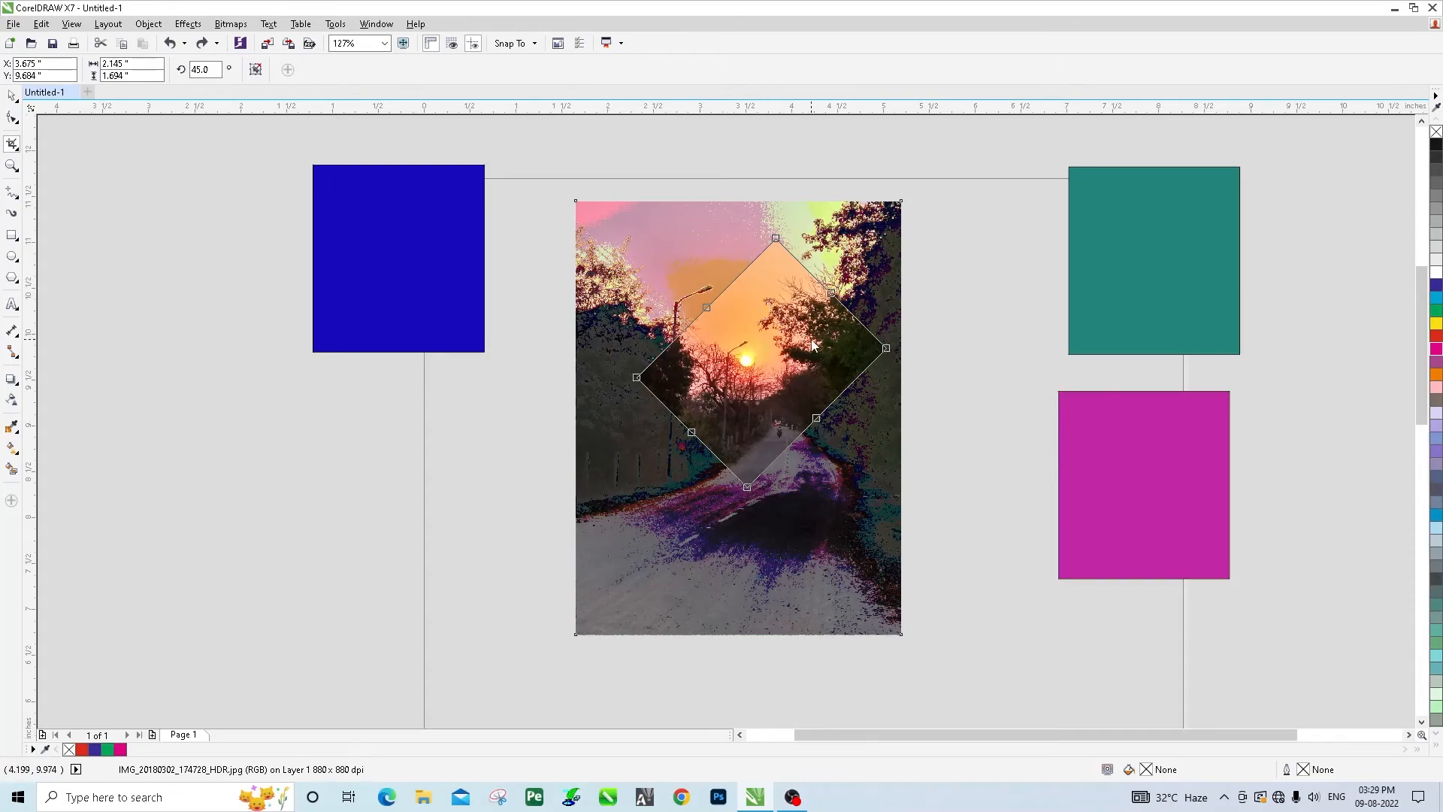
# Step: Move the rotated crop area slightly left, crop the photo to the diamond shape, and undo the crop
pyautogui.moveTo(836, 356); pyautogui.dragTo(821, 359)
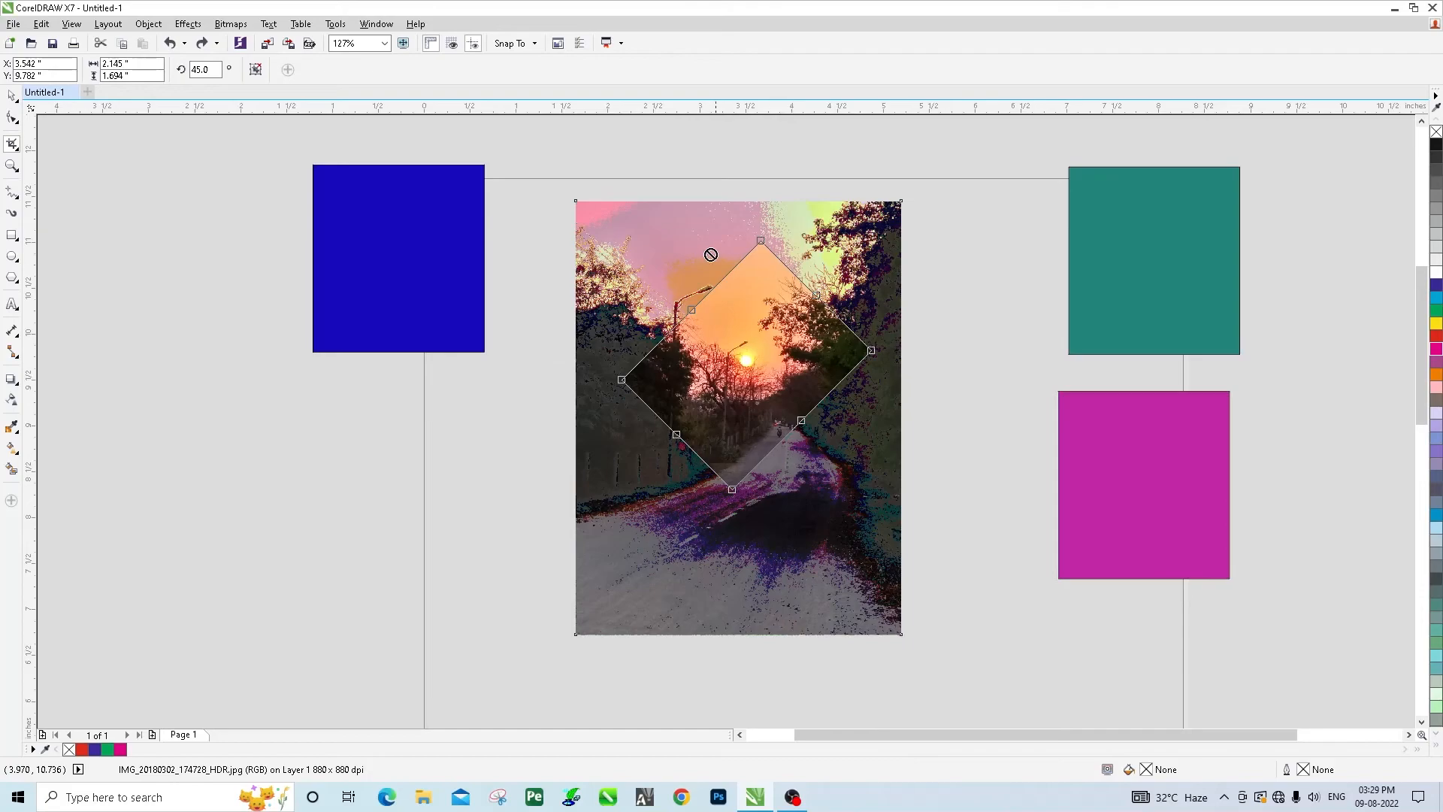
pyautogui.doubleClick(779, 306)
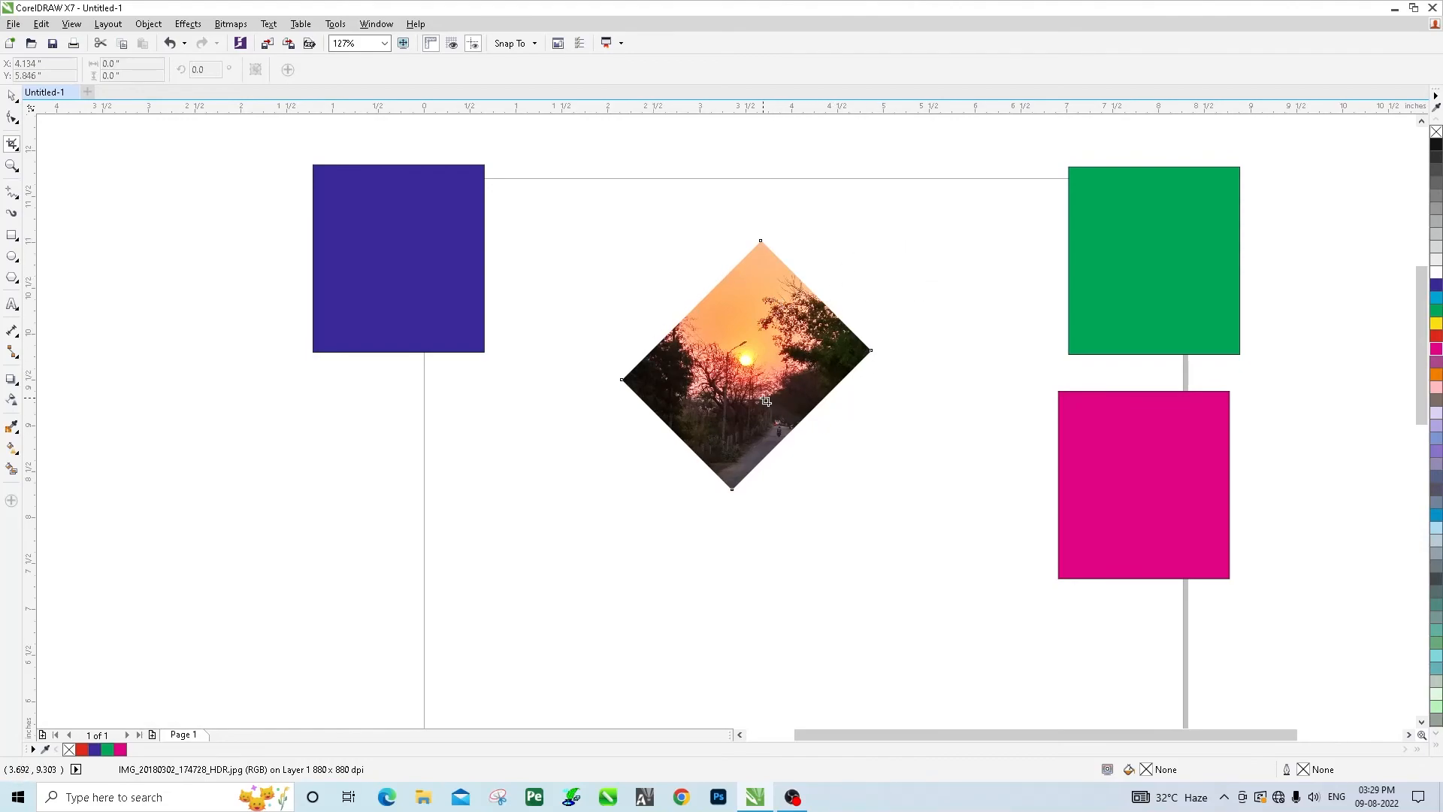
pyautogui.hotkey('ctrl', 'z')
# Step: Outline a crop area about 2.67 × 2.1 inches on the photo and rotate it freehand by a corner
pyautogui.moveTo(623, 281); pyautogui.dragTo(868, 474)
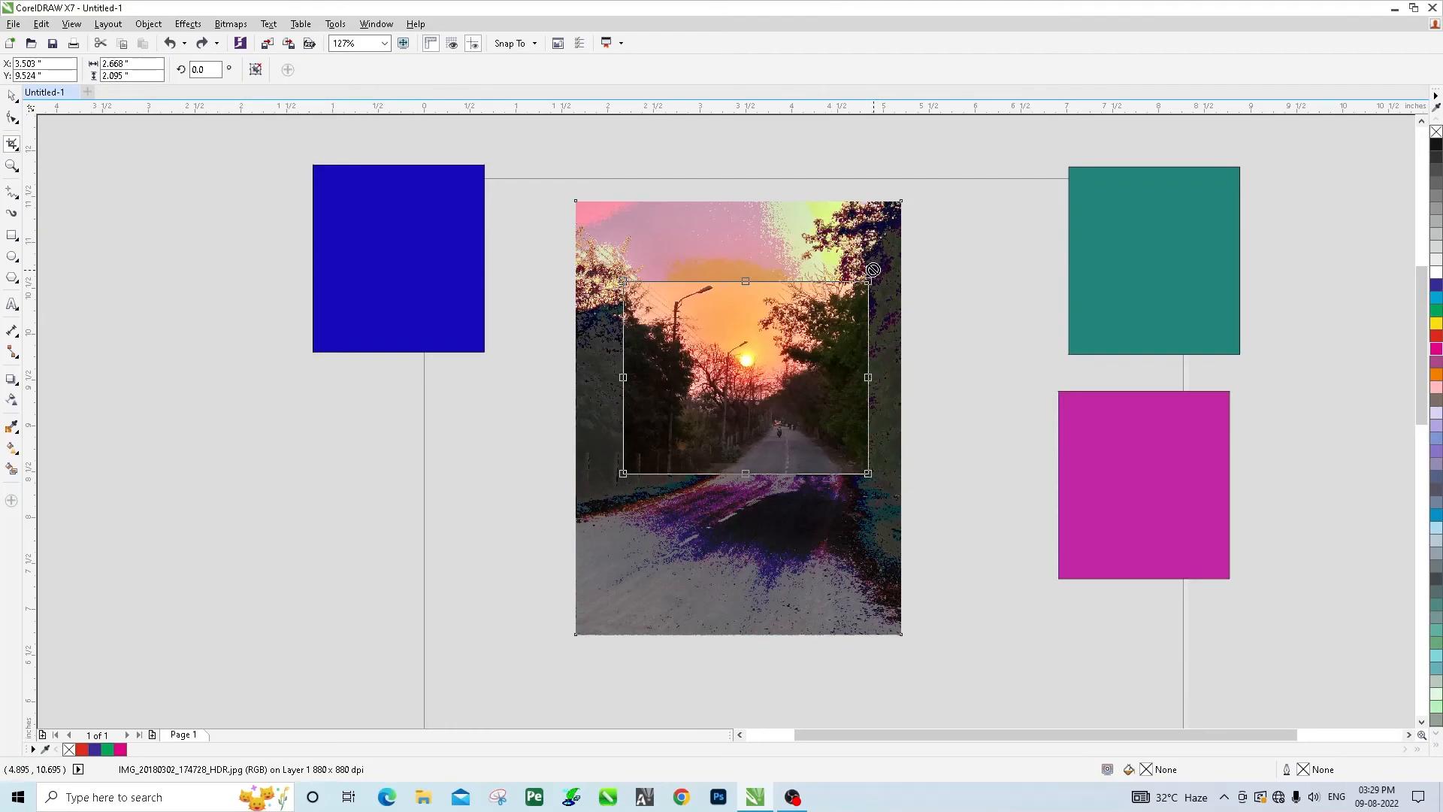
pyautogui.click(780, 315)
pyautogui.moveTo(870, 283); pyautogui.dragTo(787, 249)
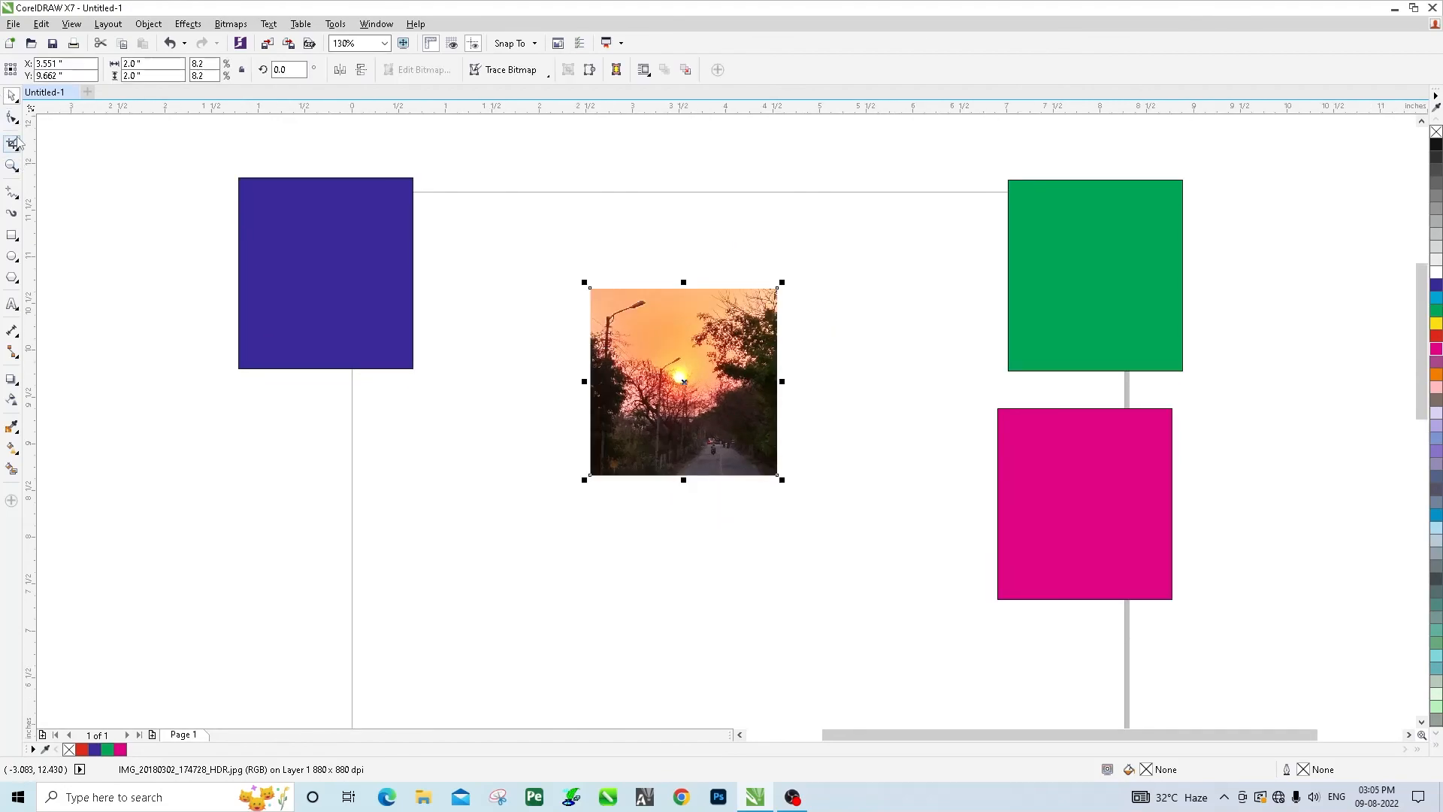
# Step: Display the tools grouped with the Crop tool
pyautogui.click(13, 145)
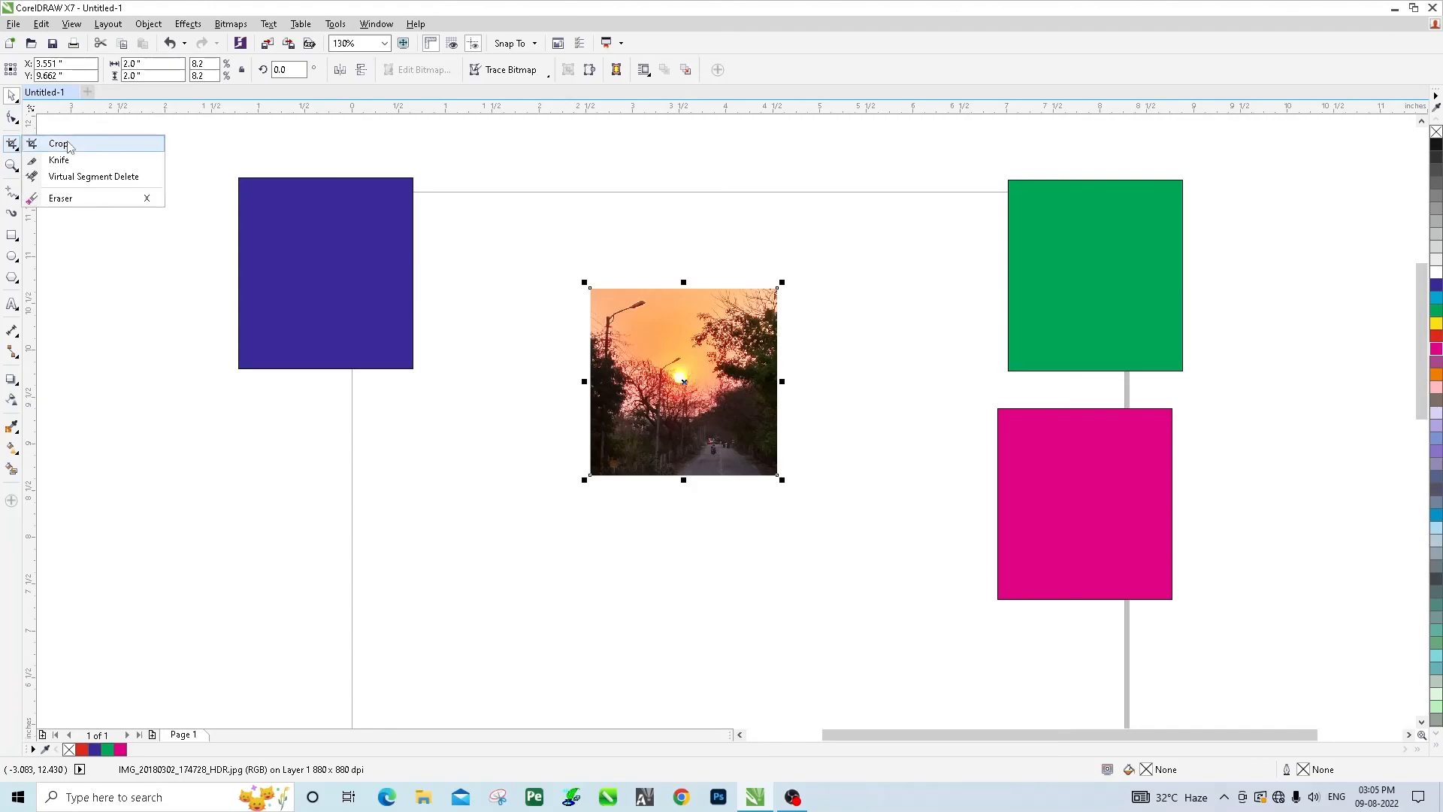